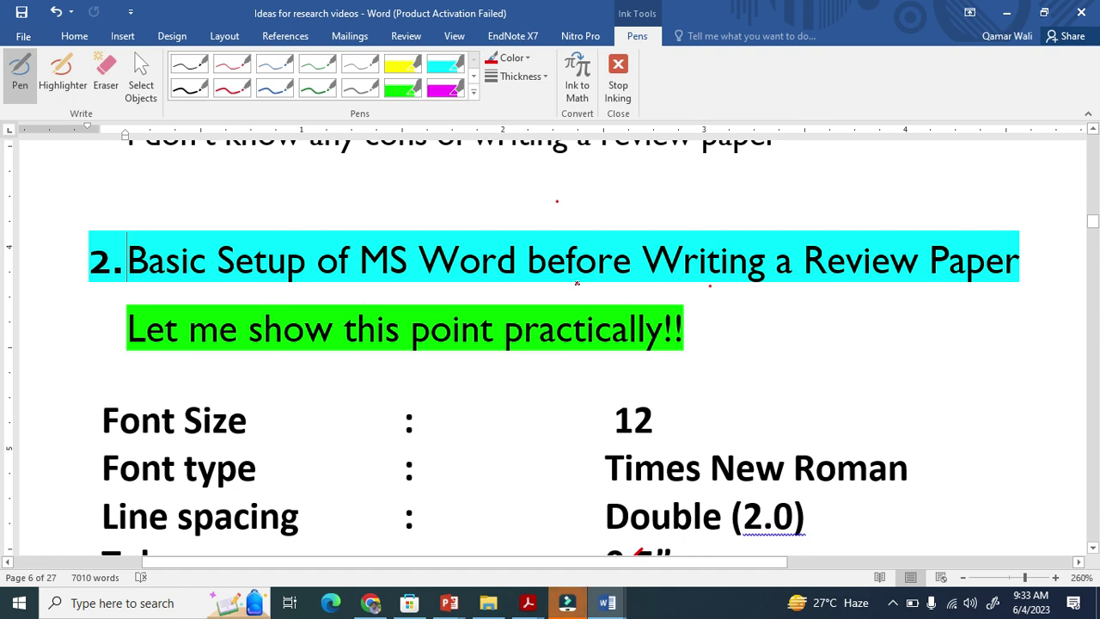
Draw red wavy underlines beneath 'Writing a Review Paper' and 'Let me show this point practically!!'
left_click_drag(655, 280, 996, 284)
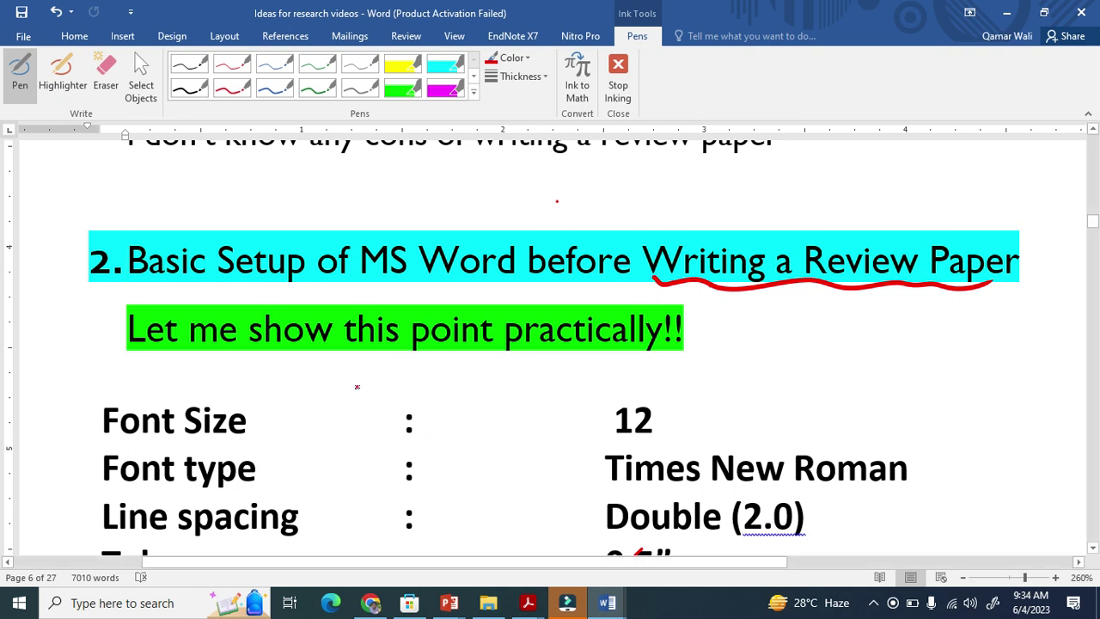
mouse_move(283, 360)
left_mouse_down()
mouse_move(464, 371)
mouse_move(628, 364)
mouse_move(721, 344)
left_mouse_up()
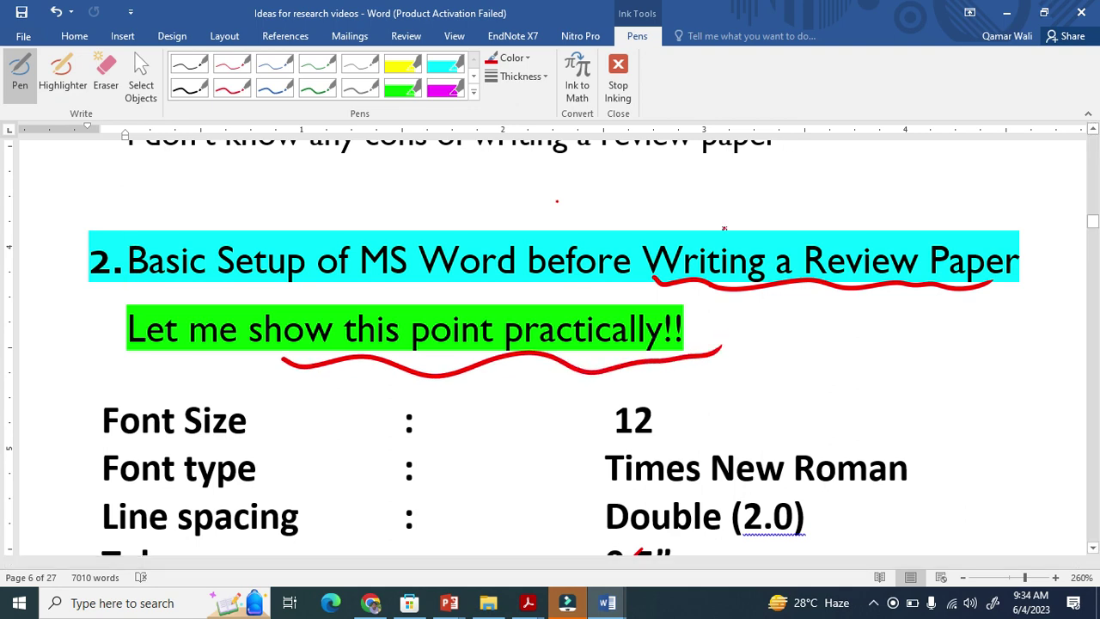
scroll(545, 296, "up", 3)
scroll(545, 296, "up", 1)
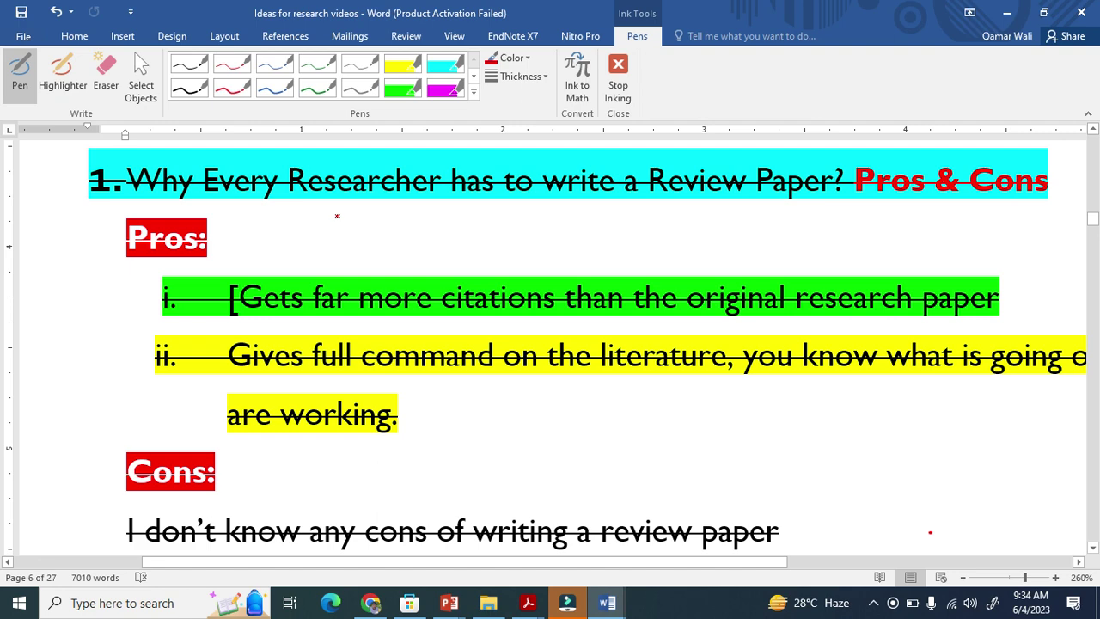
In red ink, circle the Font Size value 12 and tick the 0.5" Tab value
scroll(294, 327, "down", 4)
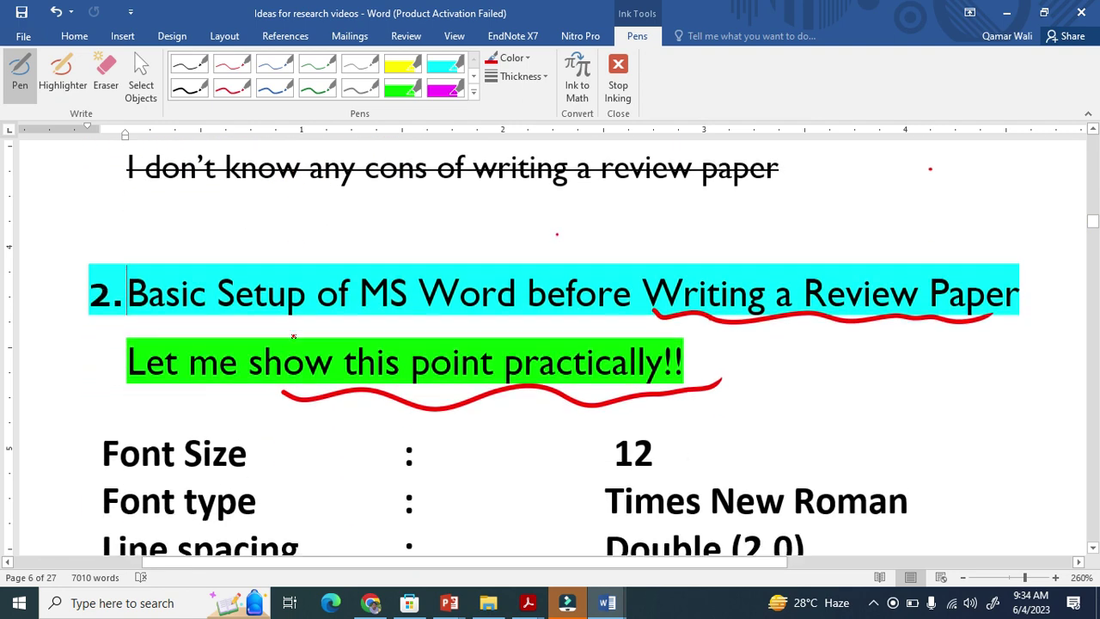
scroll(292, 336, "down", 1)
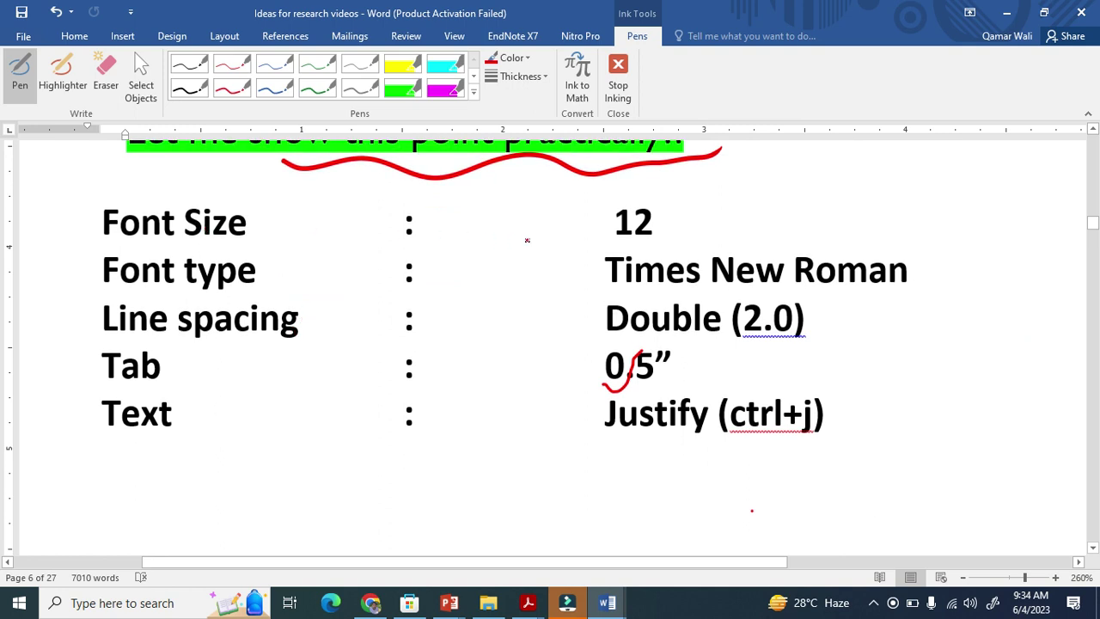
mouse_move(629, 204)
left_mouse_down()
mouse_move(611, 256)
mouse_move(612, 204)
left_mouse_up()
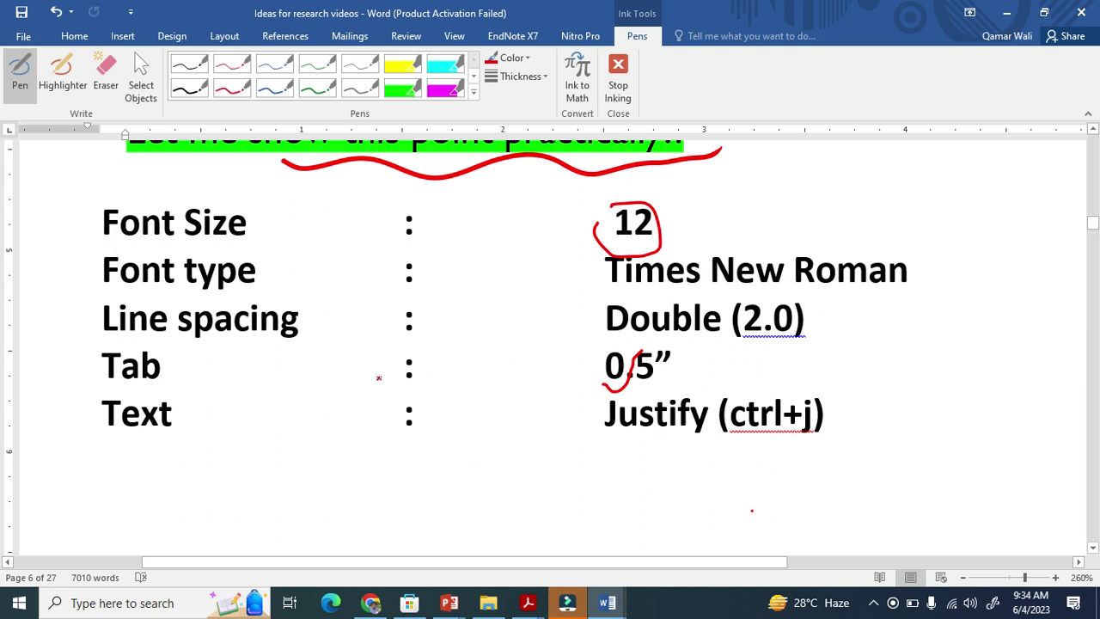
left_click_drag(657, 378, 684, 363)
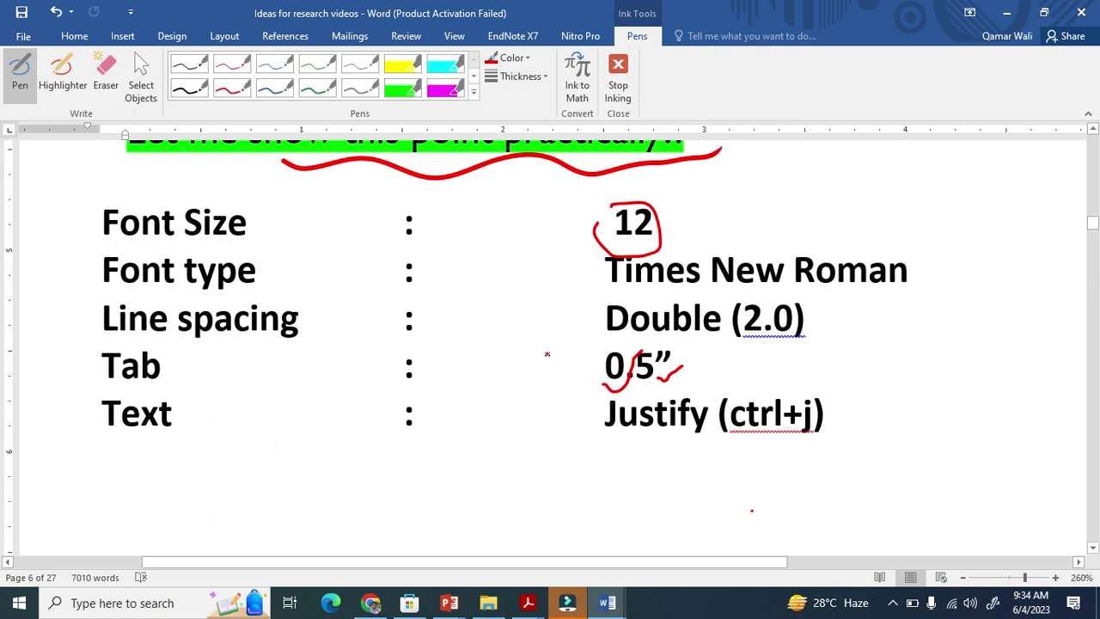
scroll(575, 307, "up", 2)
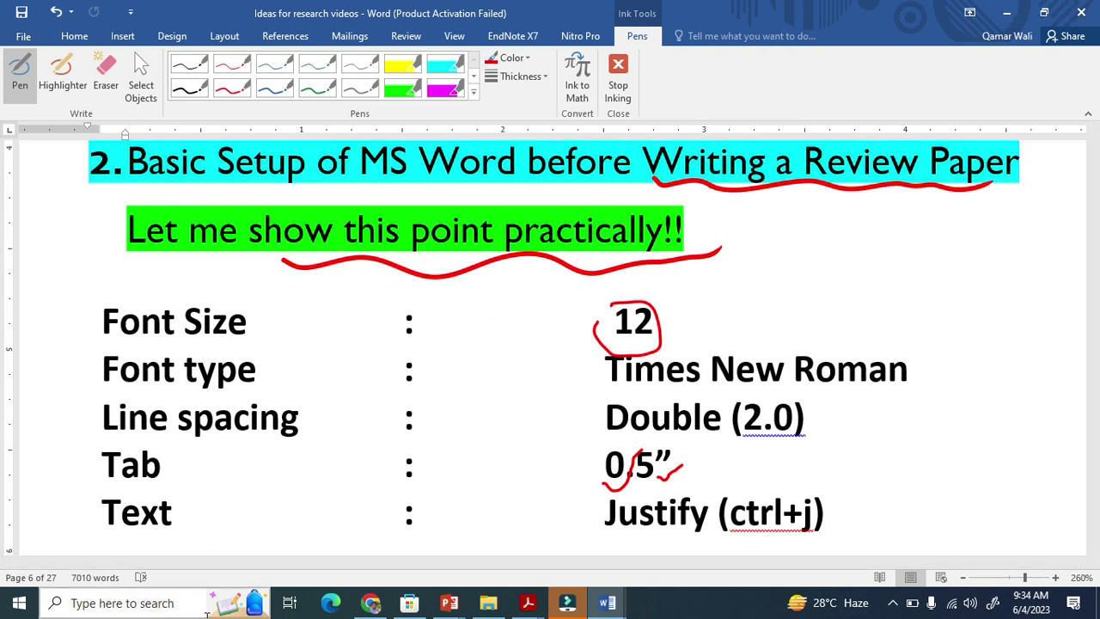
Go from Reveiws into the Reveiw Paper folder and open the Review Paper Word document
left_click(488, 603)
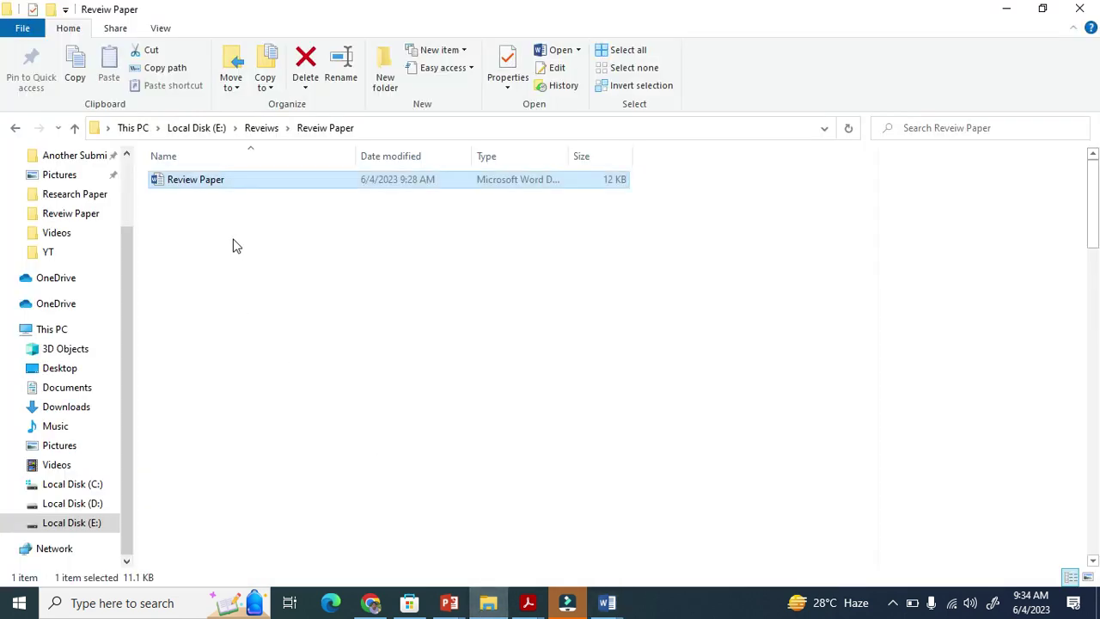
left_click(260, 128)
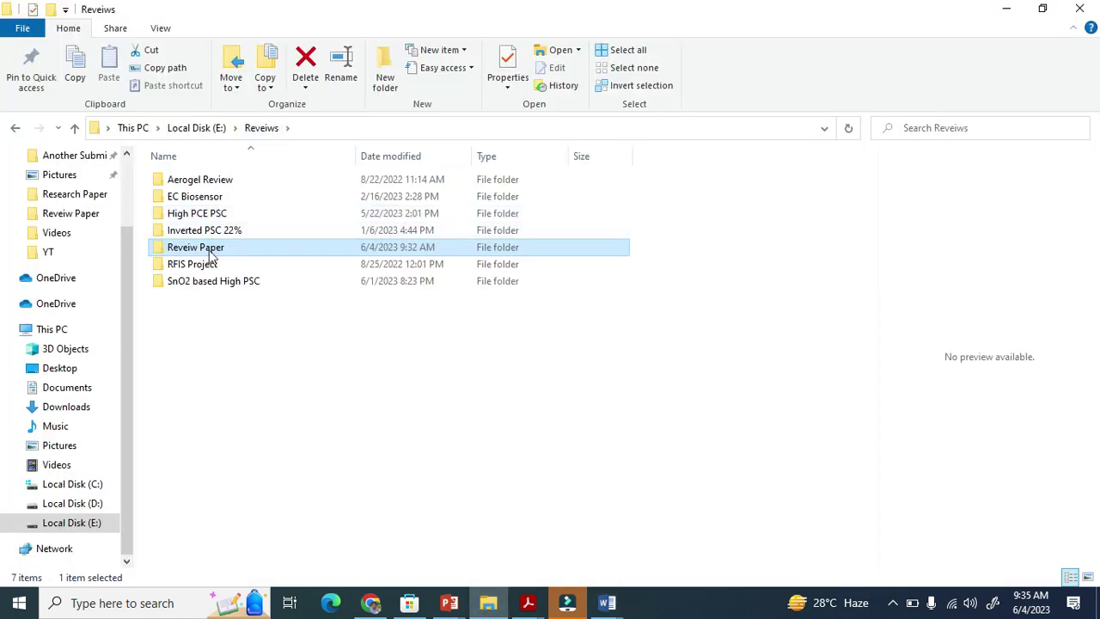
double_click(209, 251)
left_click(201, 182)
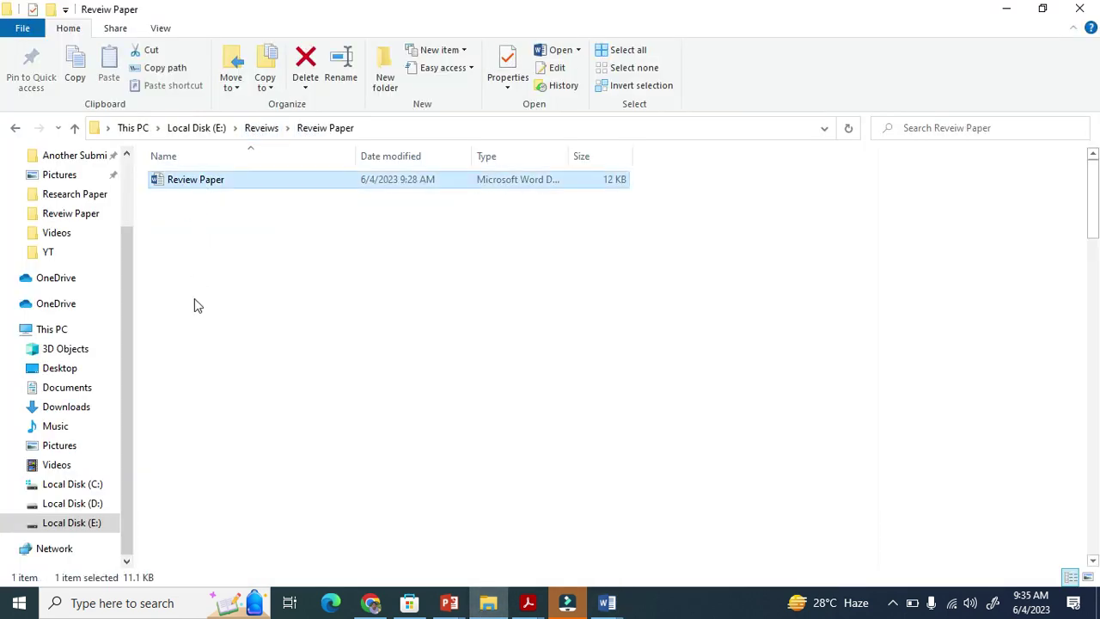
right_click(195, 301)
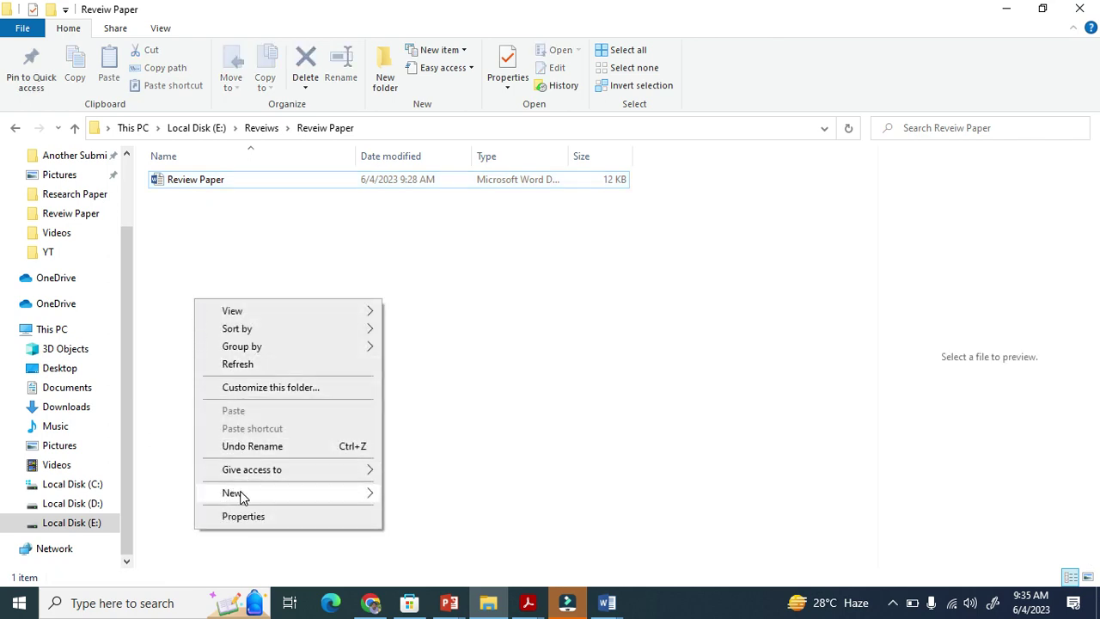
mouse_move(240, 497)
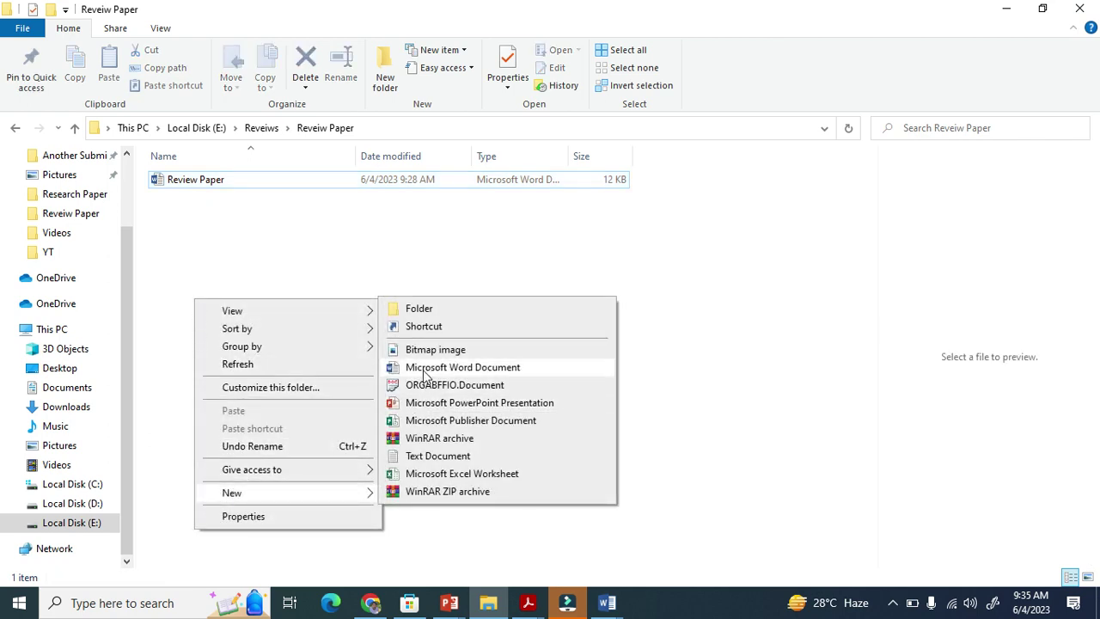
left_click(288, 274)
double_click(169, 184)
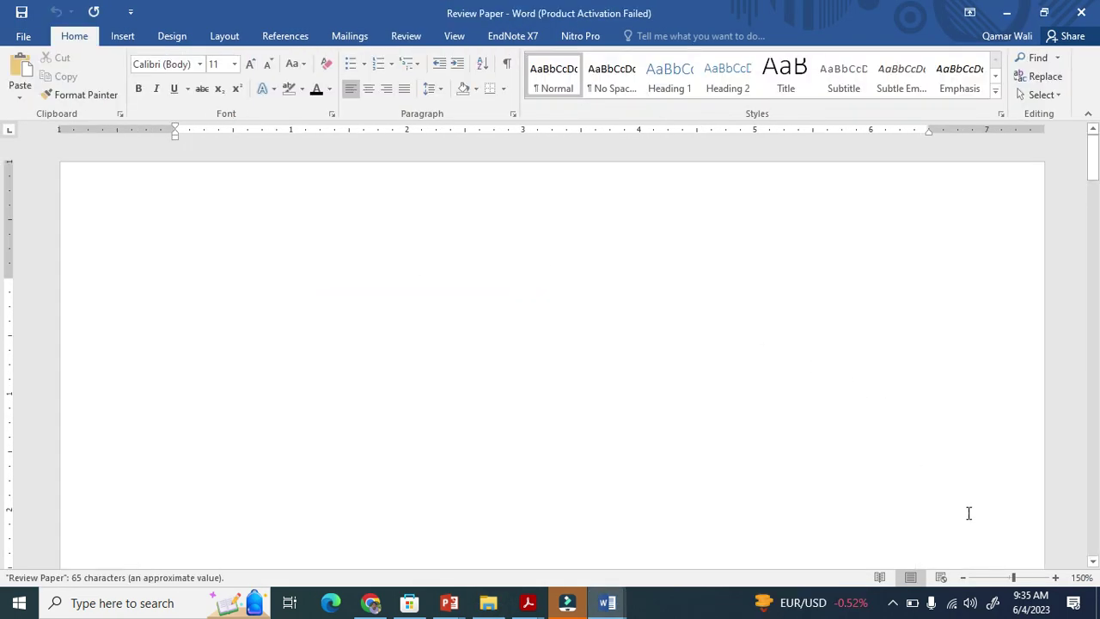
left_click(1054, 577)
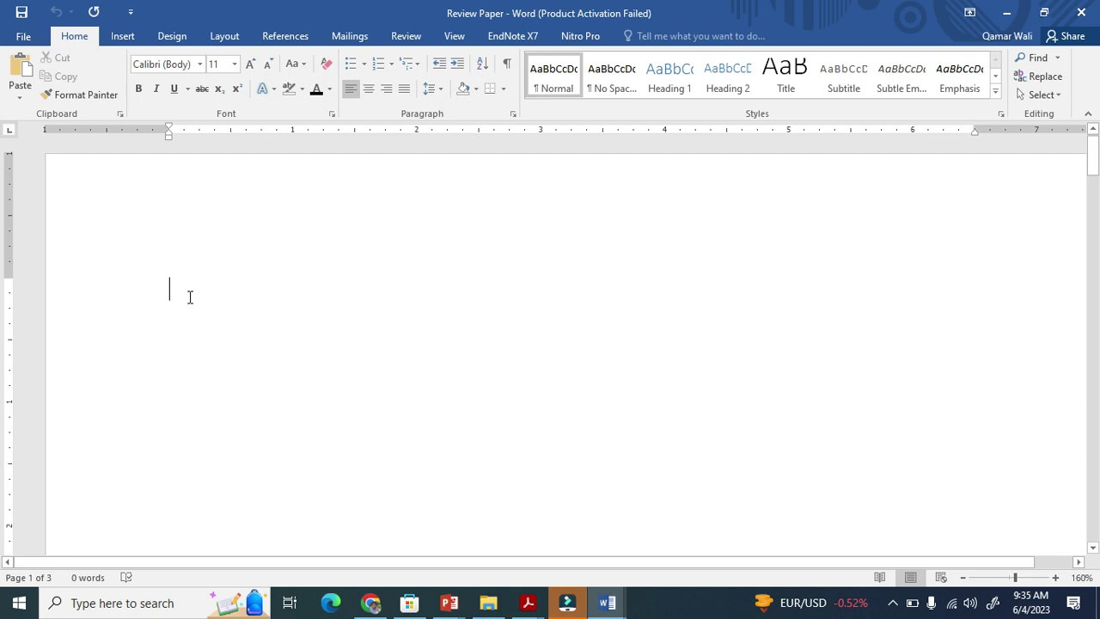
type("ctl")
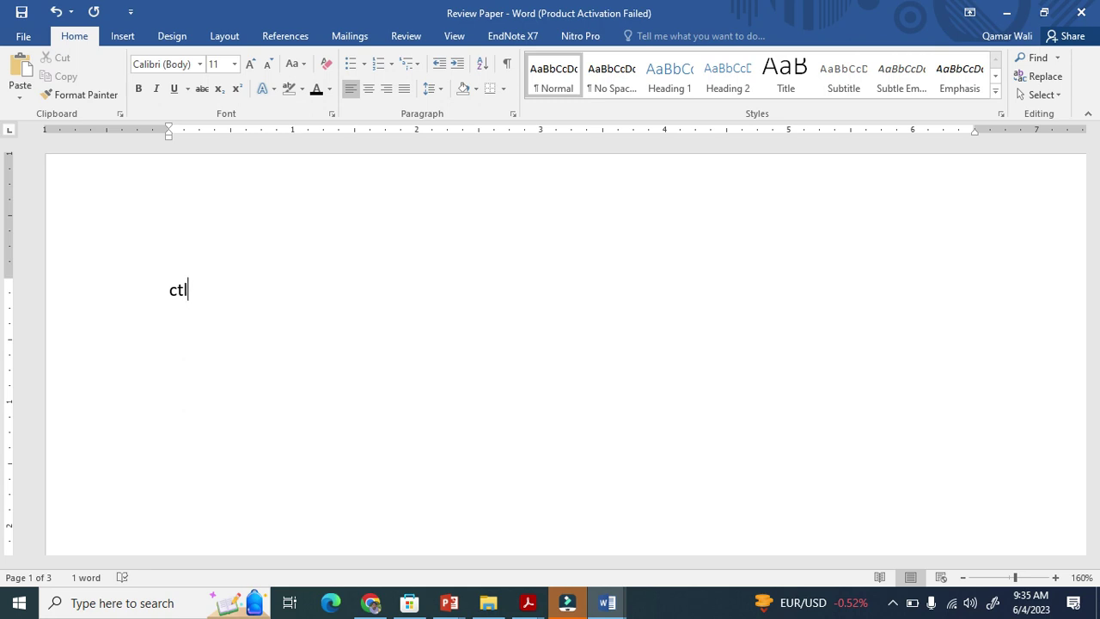
type("+A")
left_click_drag(226, 283, 162, 283)
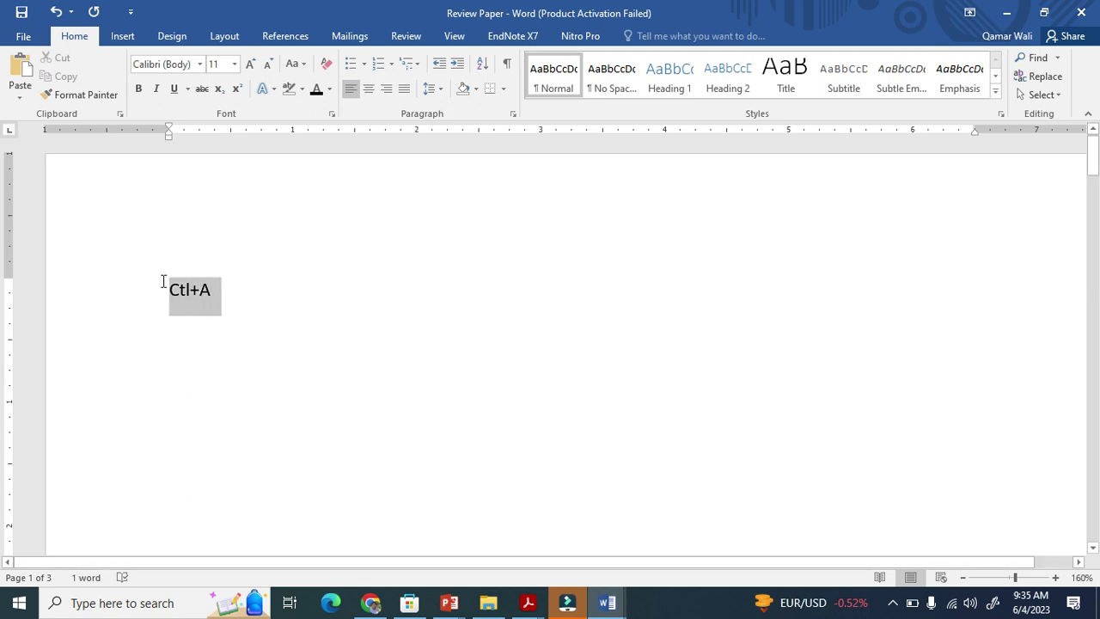
key("Delete")
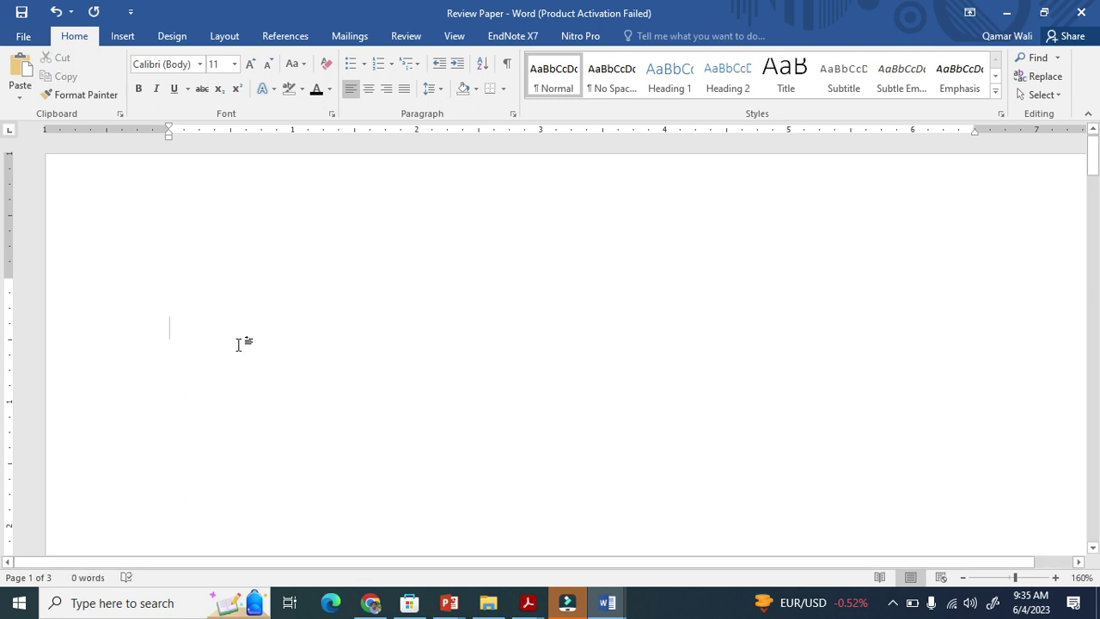
key("ctrl+a")
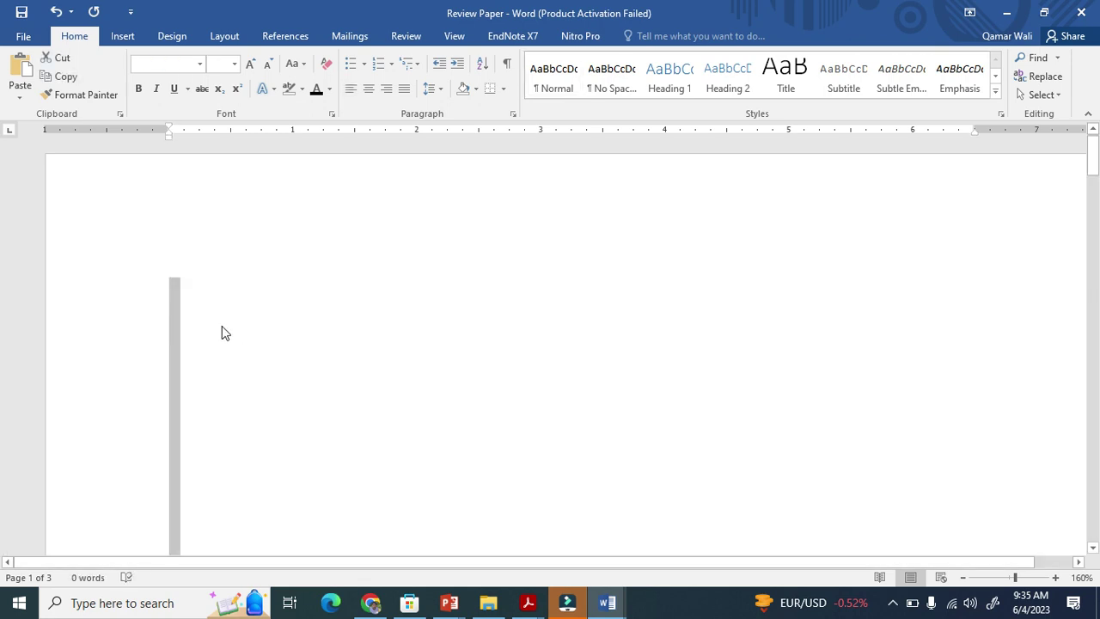
Apply Times New Roman, size 12 and 2.0 line spacing to the whole document
left_click(200, 69)
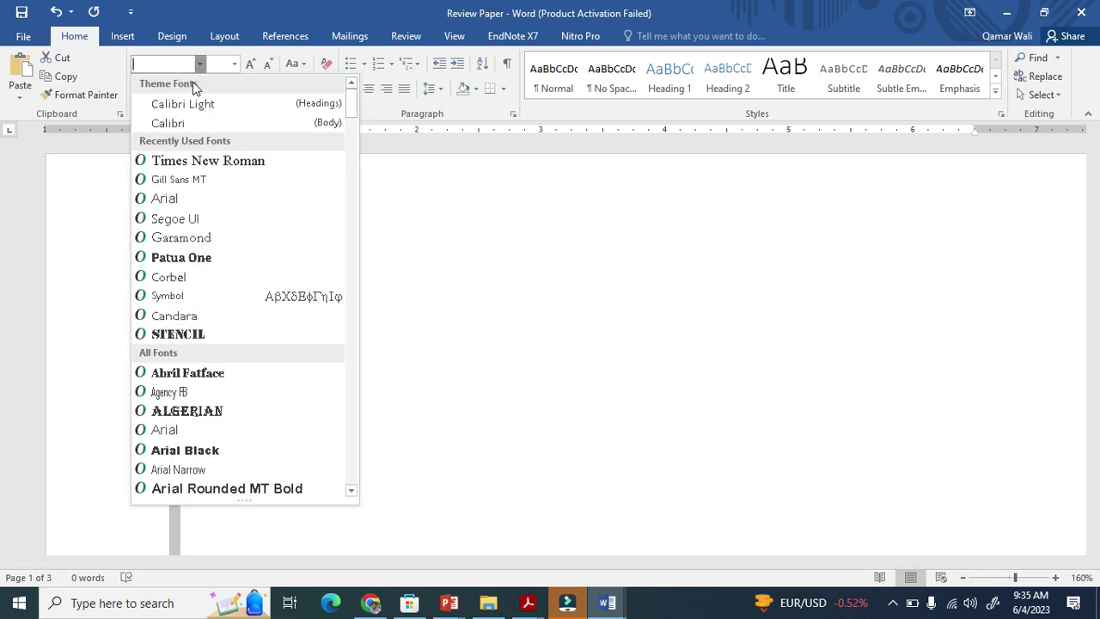
left_click(194, 158)
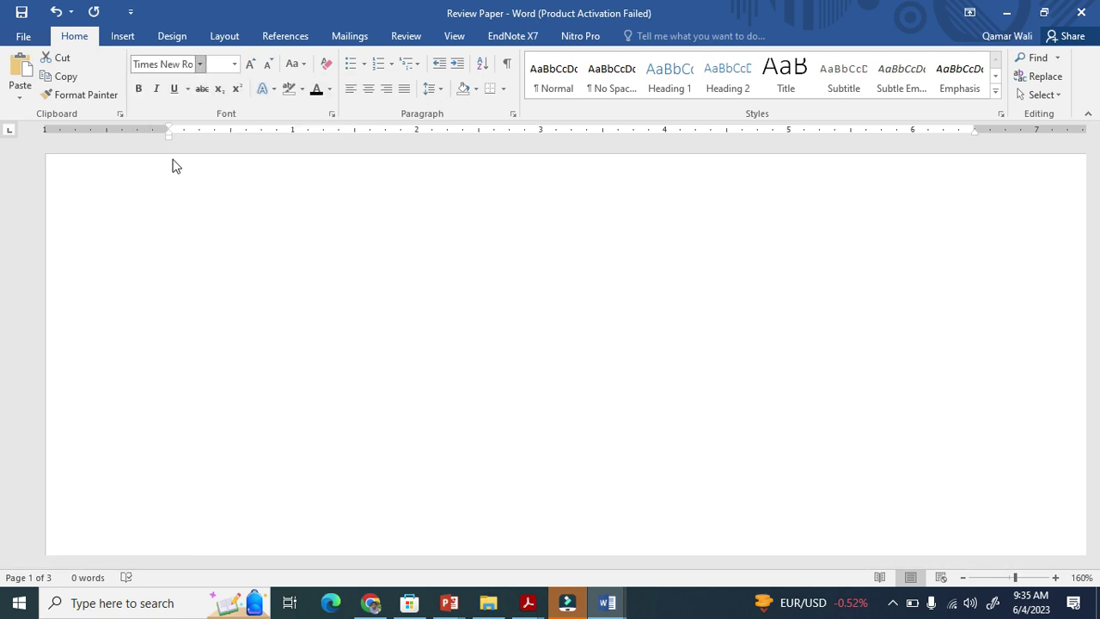
left_click(235, 64)
left_click(213, 144)
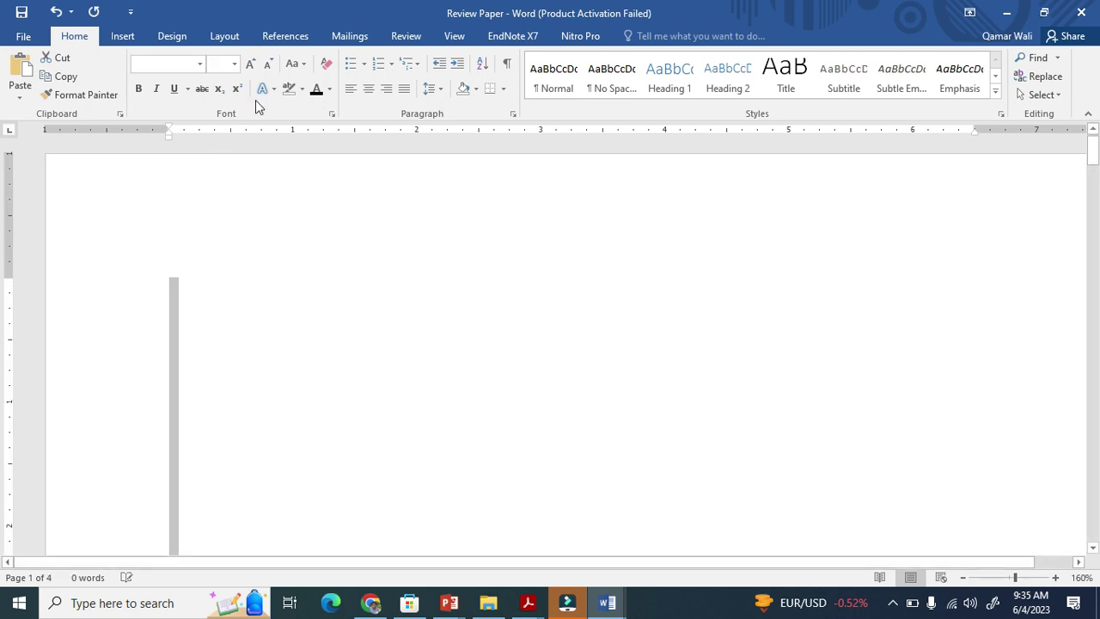
left_click(441, 89)
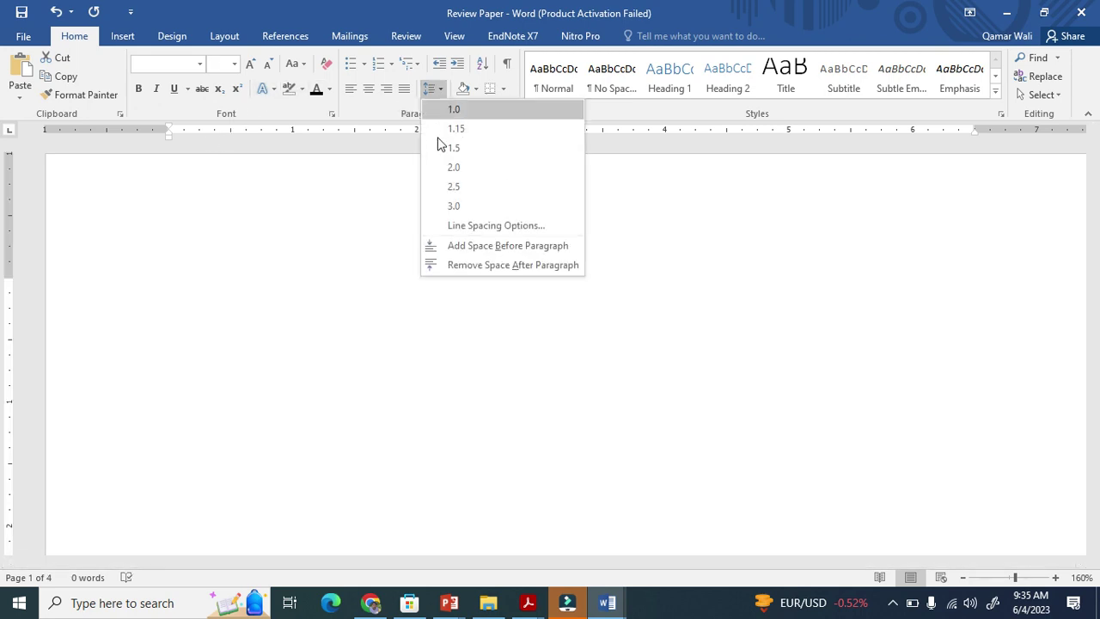
left_click(450, 172)
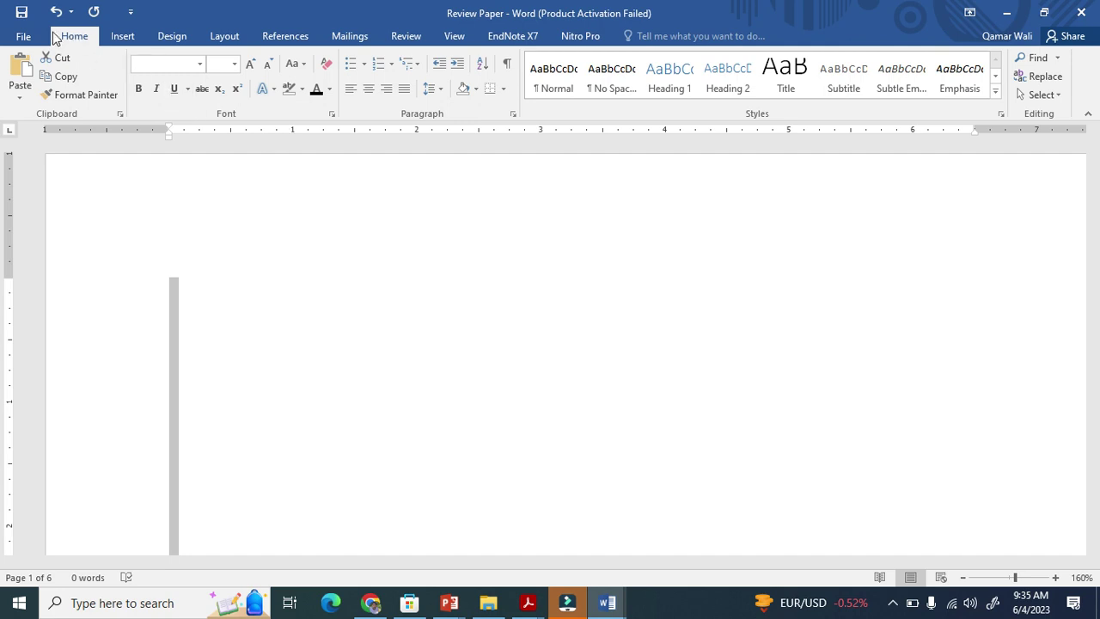
Set a 0.5" tab stop in the Tabs dialog and confirm it
left_click(513, 115)
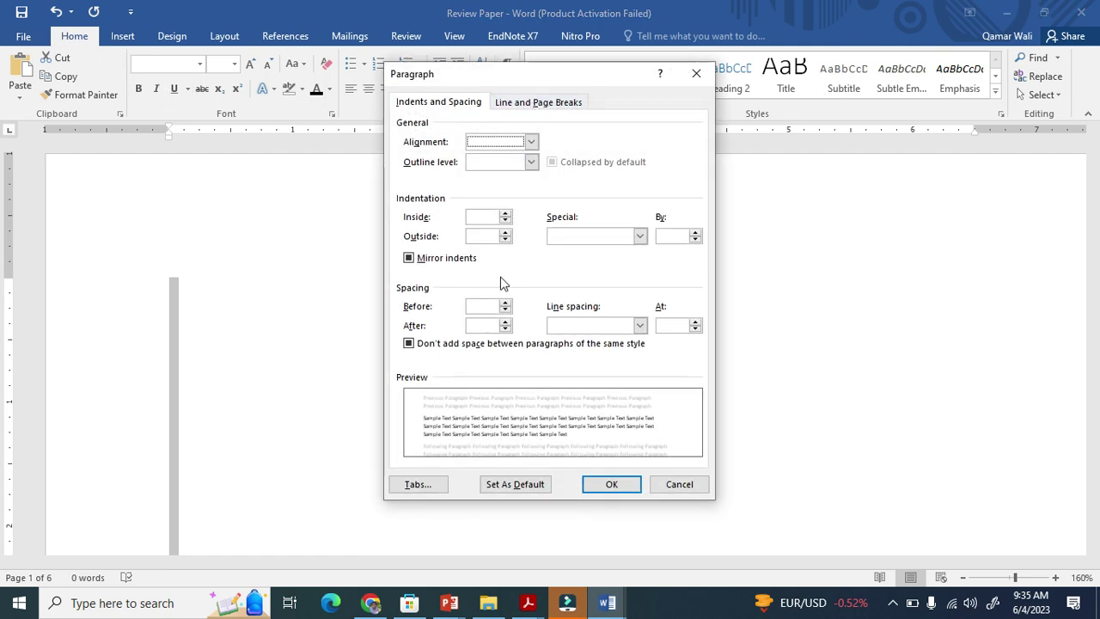
left_click(420, 478)
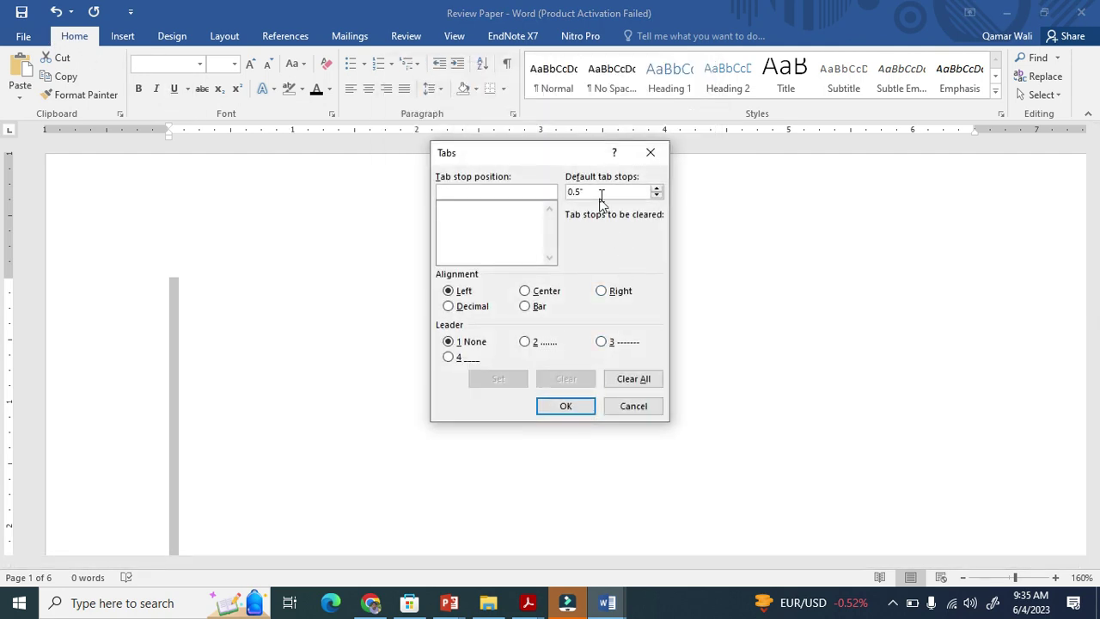
left_click(497, 192)
type("0.5\"")
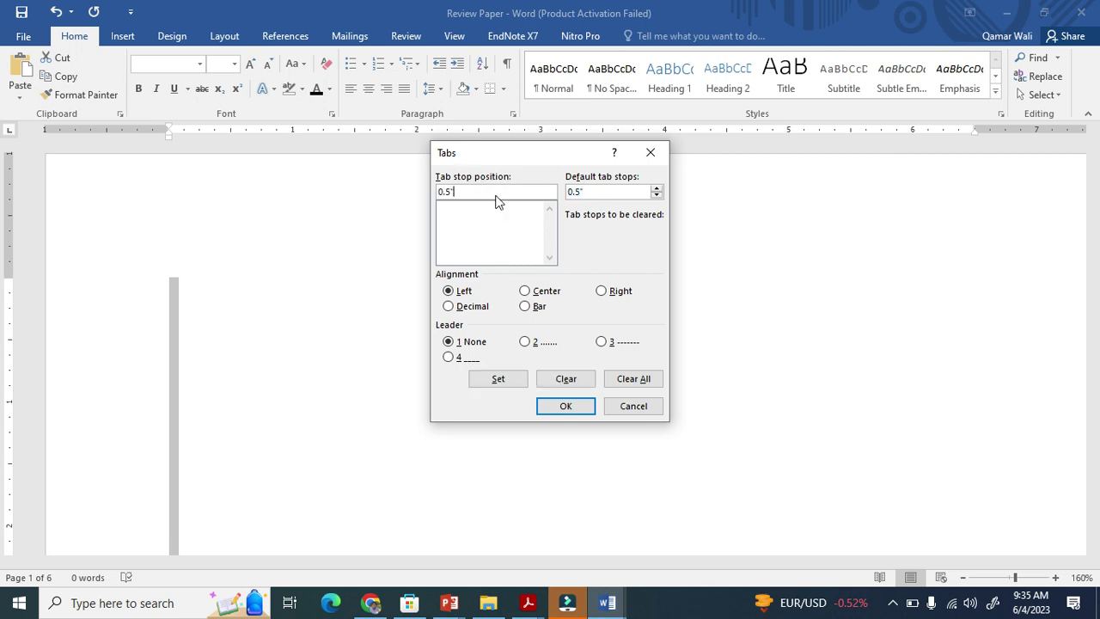
left_click(498, 381)
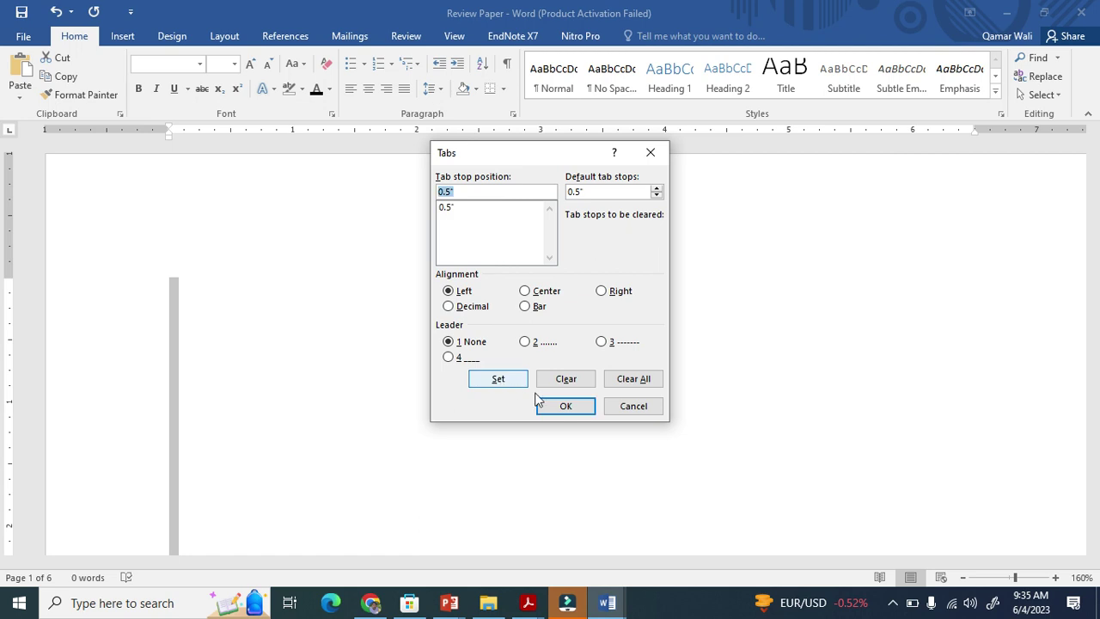
left_click(560, 408)
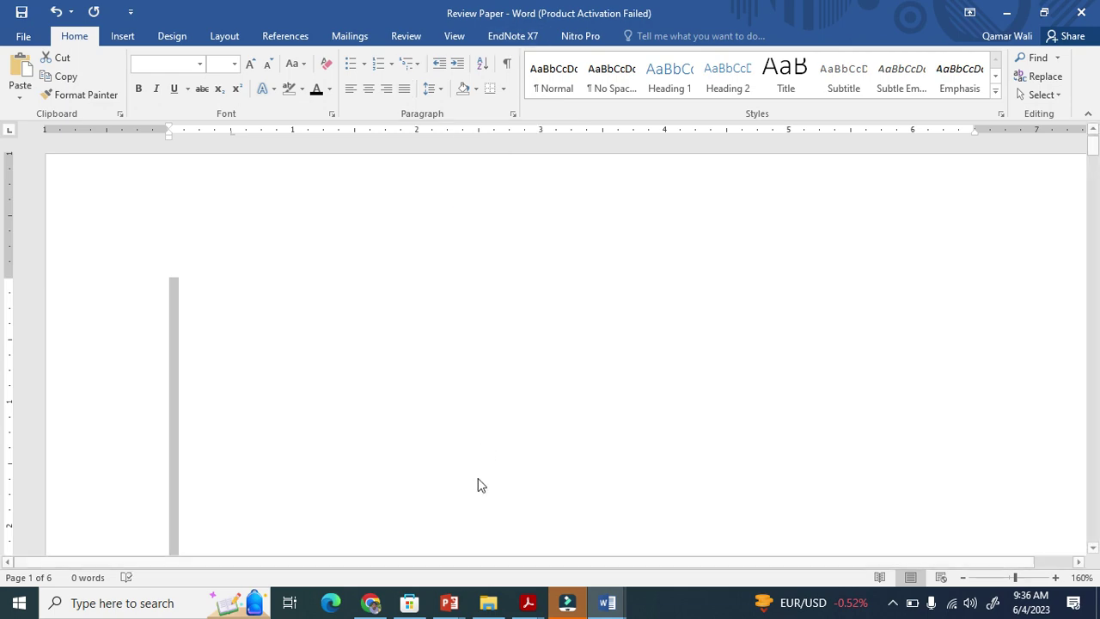
Copy the 'However, previous investigations of SnO2 ETL' paragraph from the Hyrogen peroxide PDF, then return to Word
mouse_move(526, 603)
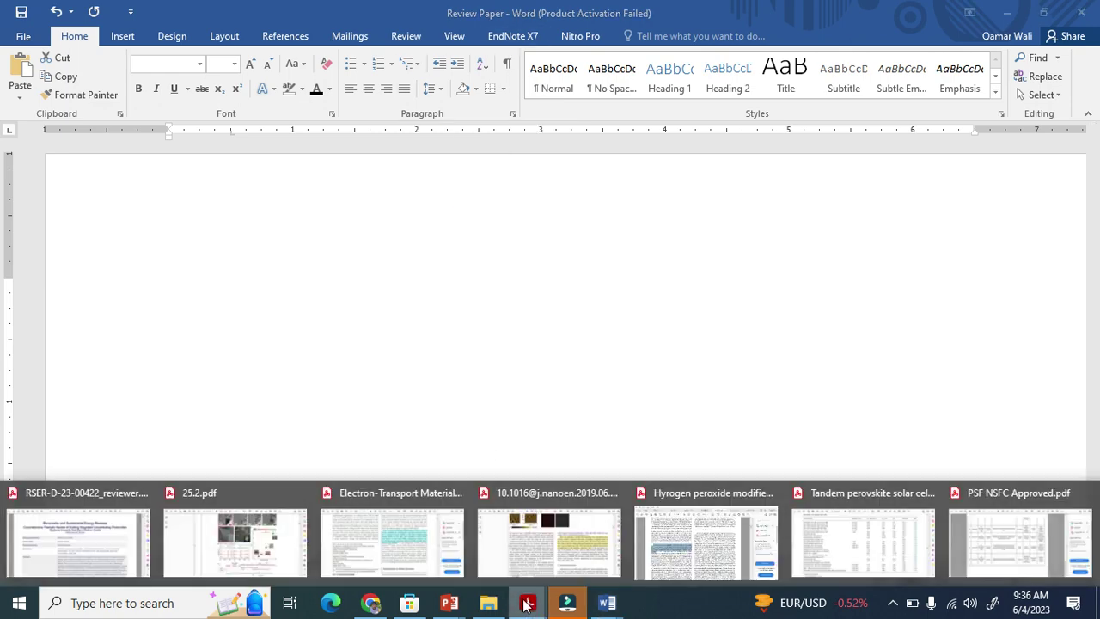
left_click(653, 536)
right_click(335, 338)
left_click(368, 356)
mouse_move(607, 604)
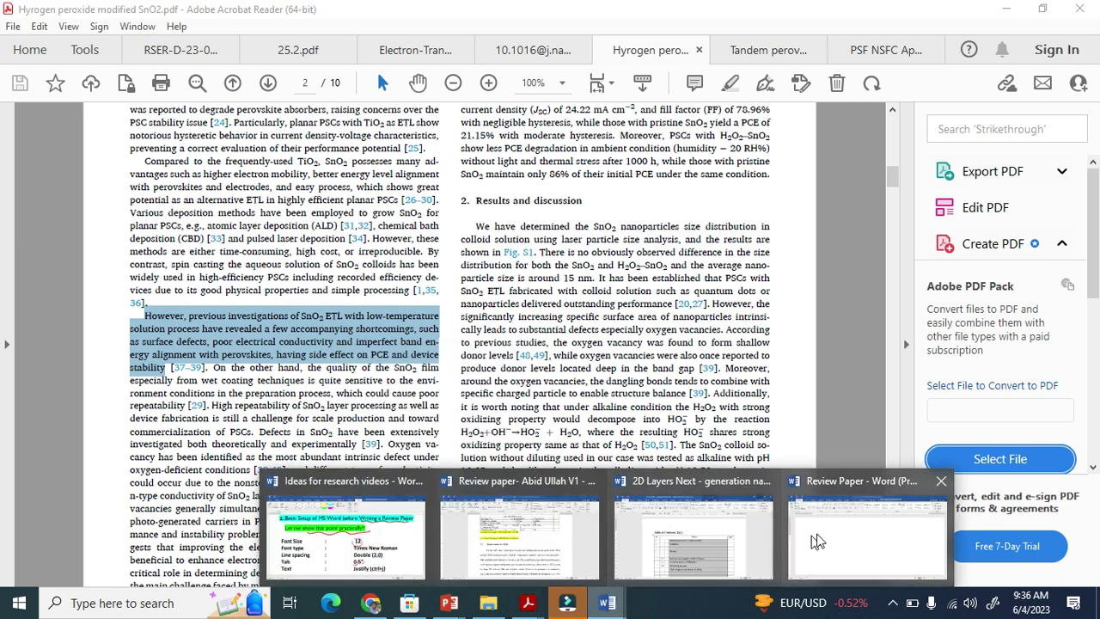
left_click(883, 529)
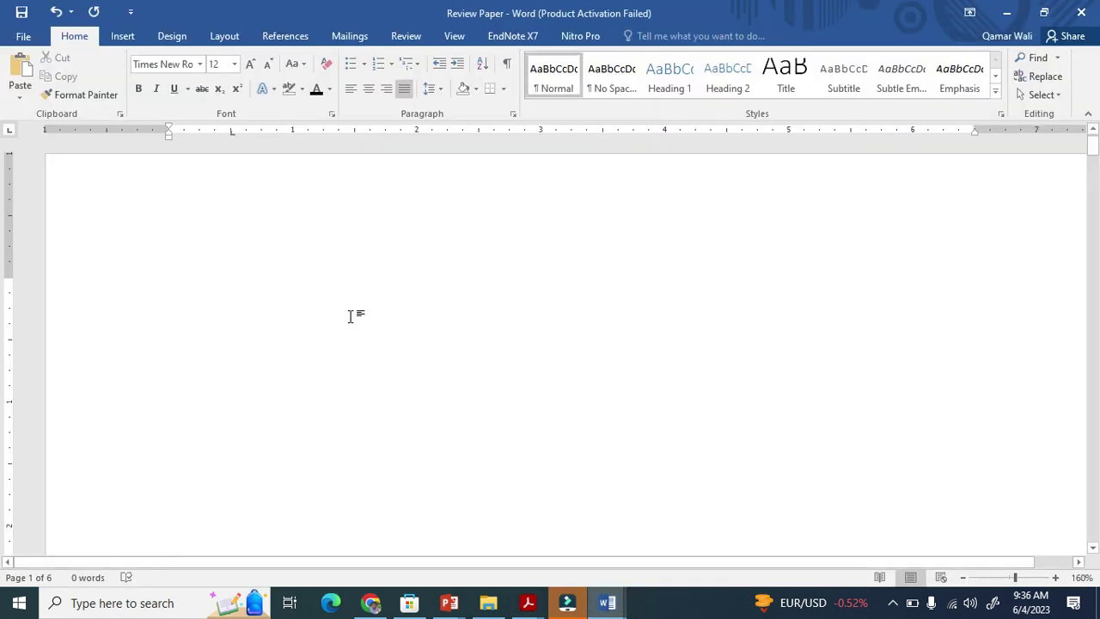
Paste the paragraph with Merge Formatting and give it 2.0 line spacing
key("ctrl+v")
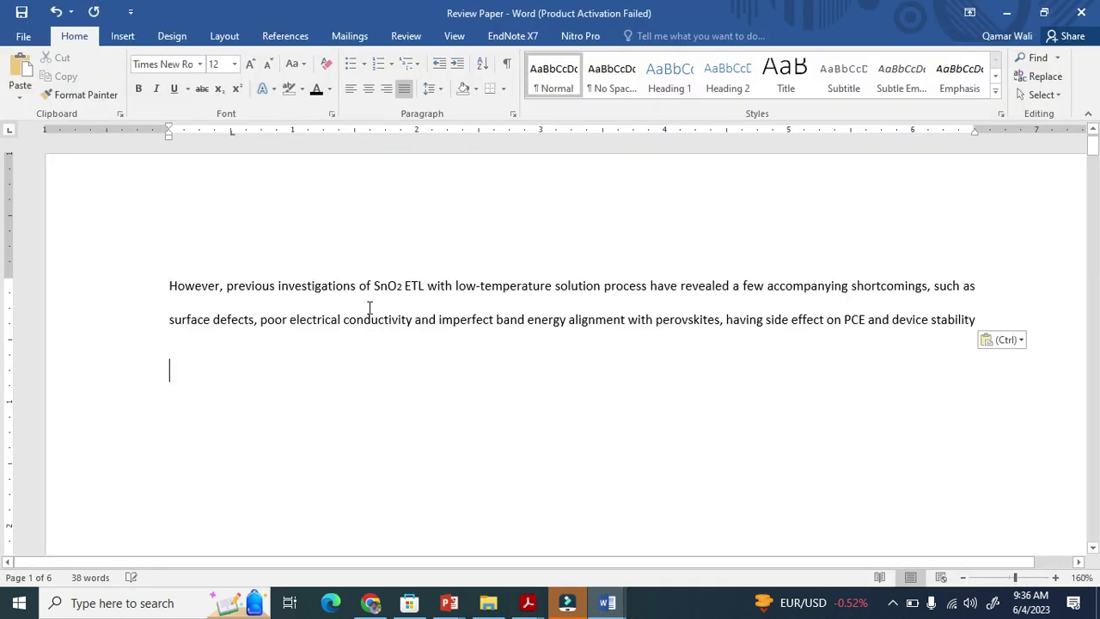
left_click(997, 340)
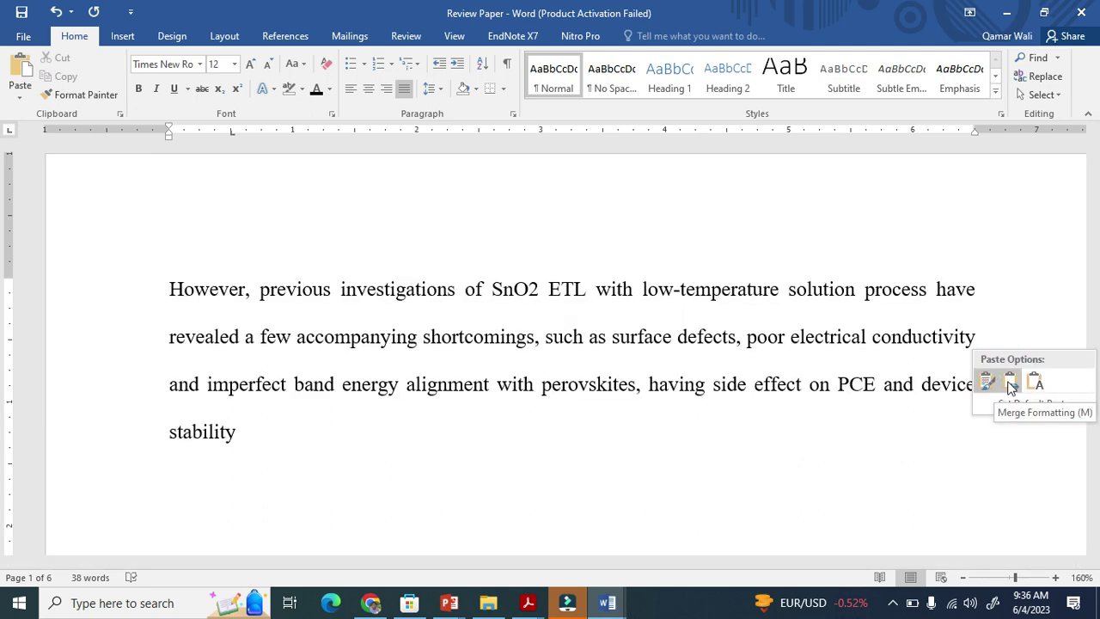
left_click(1010, 384)
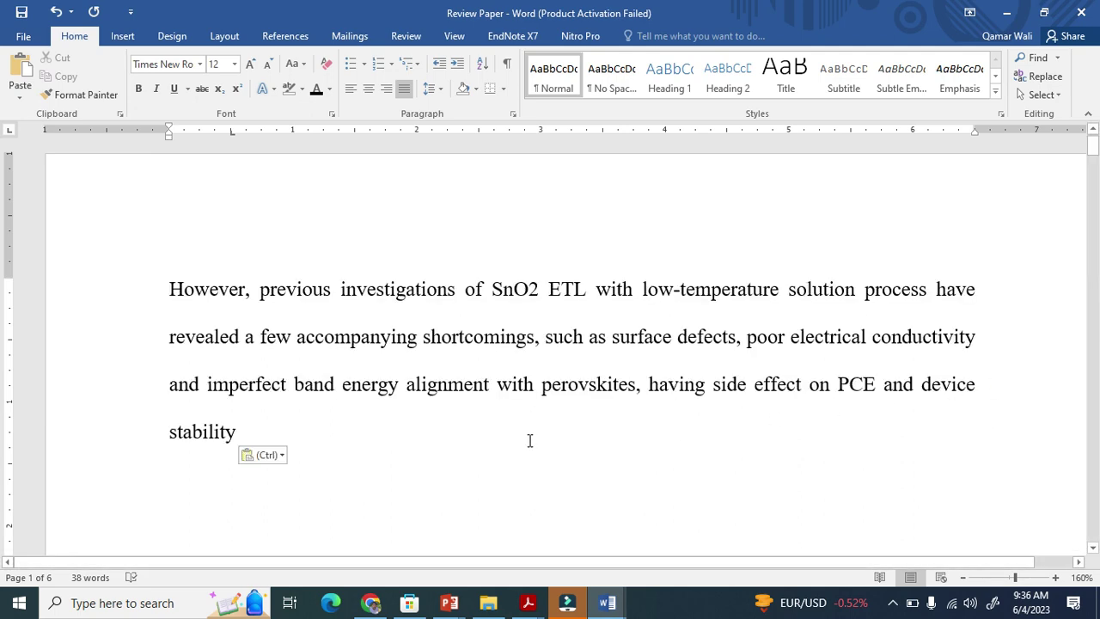
left_click_drag(976, 284, 964, 381)
left_click(754, 384)
left_click_drag(256, 297, 342, 387)
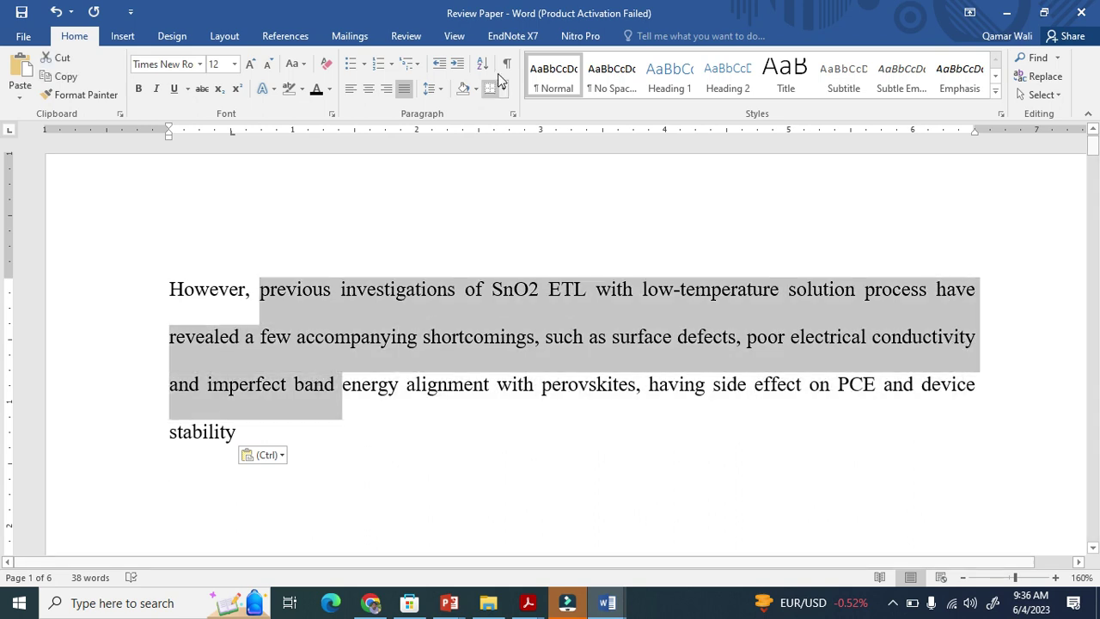
left_click(434, 88)
left_click(453, 166)
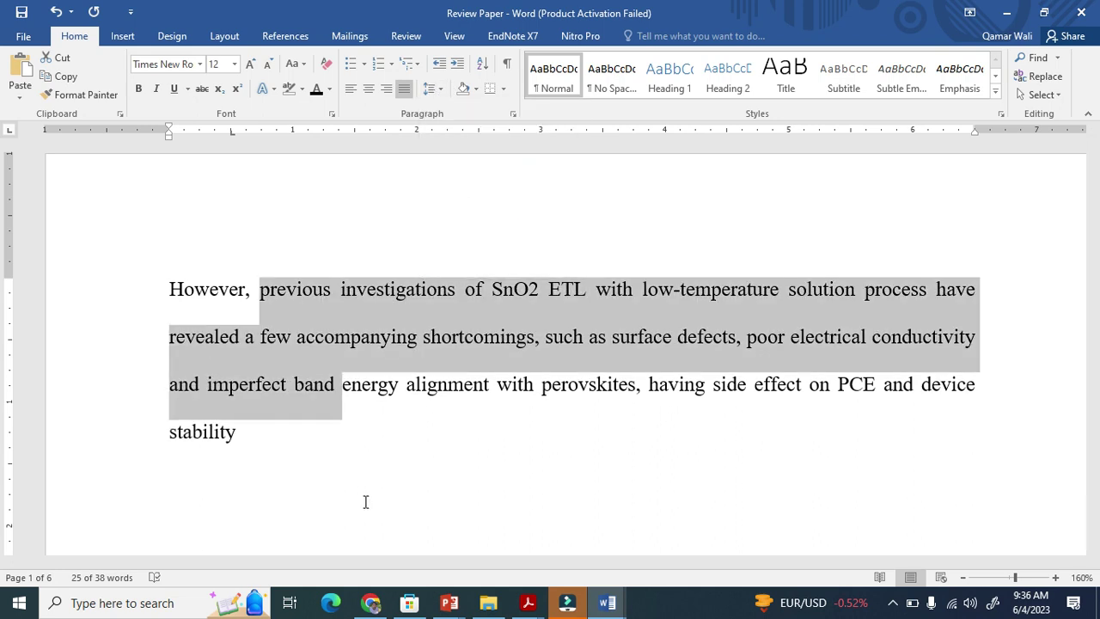
left_click(384, 483)
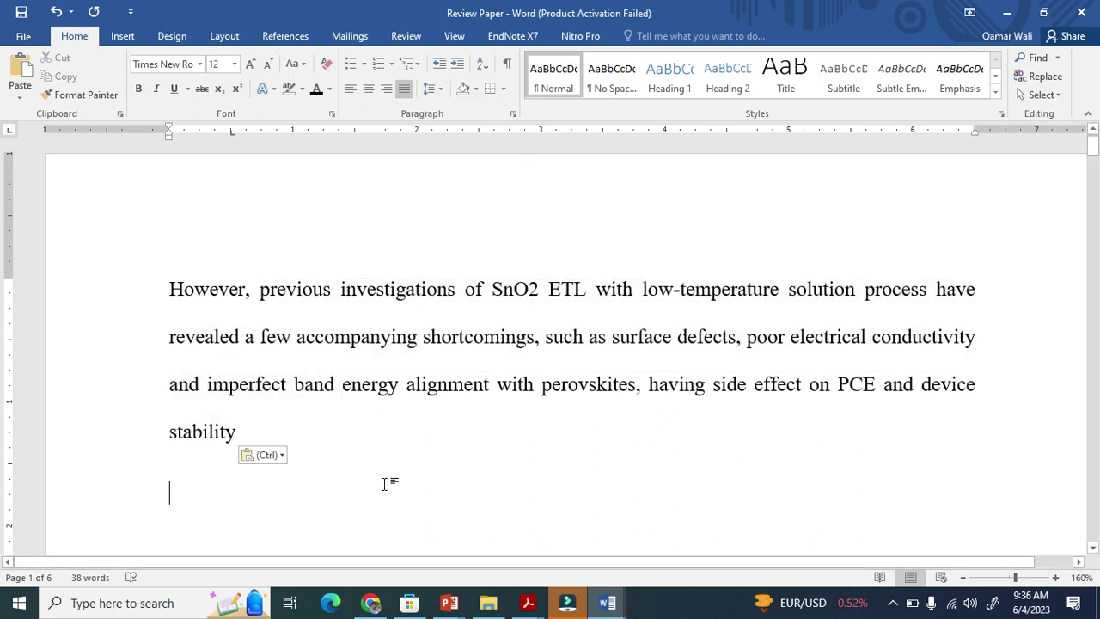
Add a full stop after 'stability' and keep the first line unindented
left_click_drag(319, 295, 460, 292)
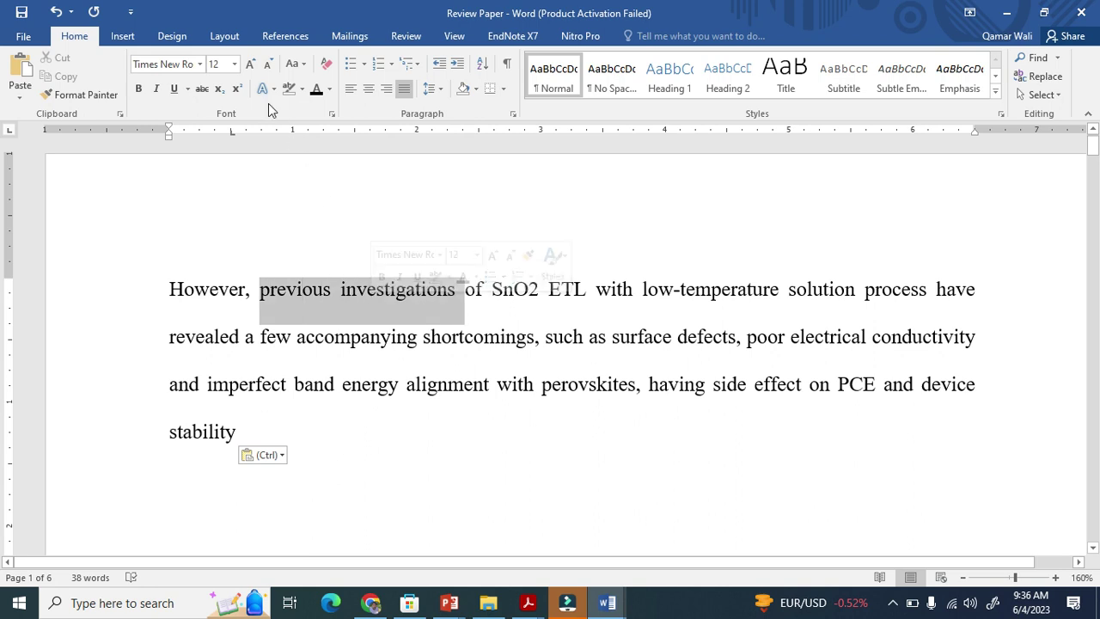
left_click(330, 292)
left_click(351, 453)
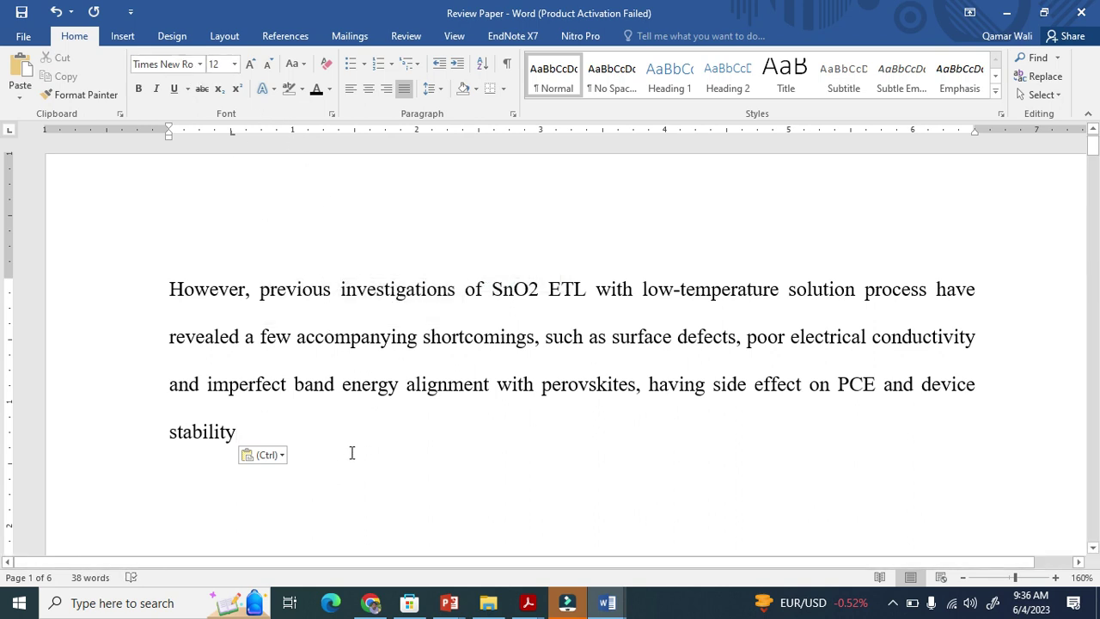
type(".")
key("Tab")
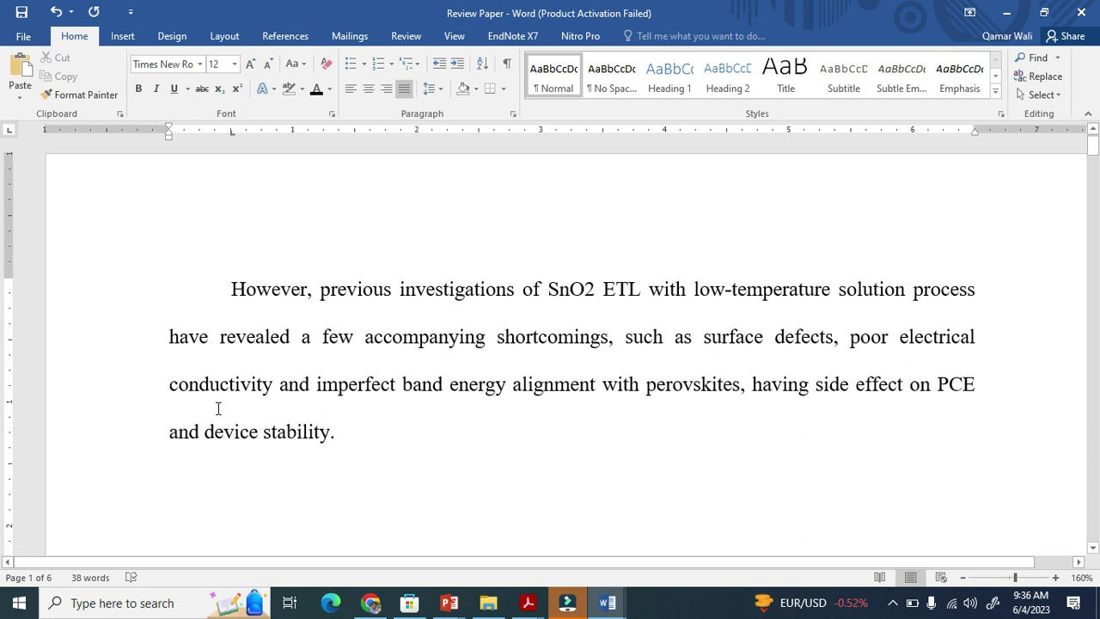
key("BackSpace")
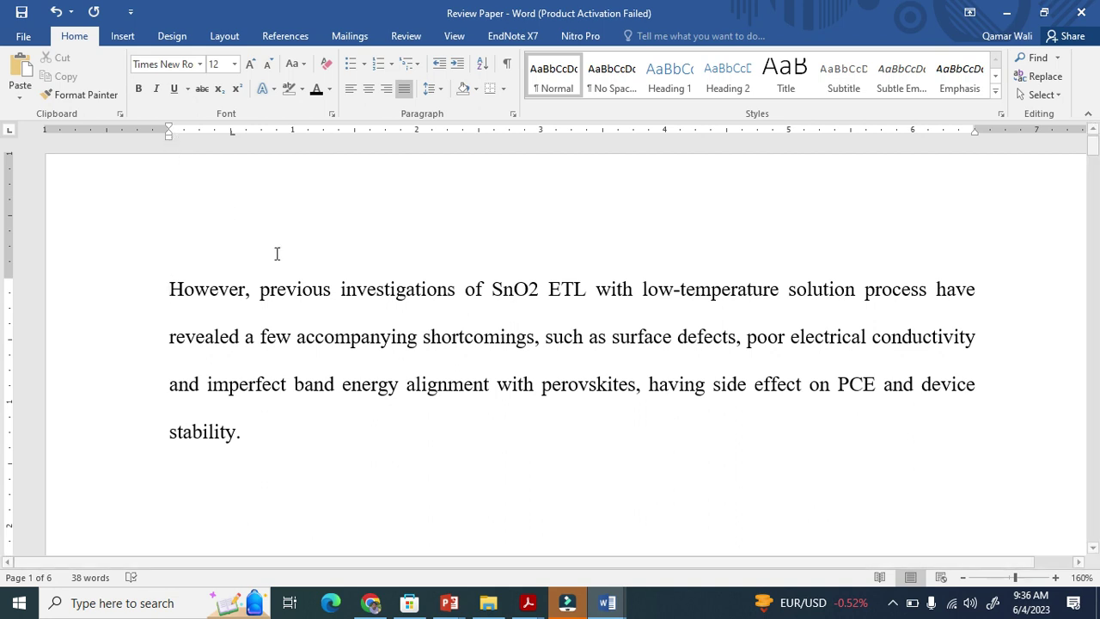
scroll(292, 327, "down", 1)
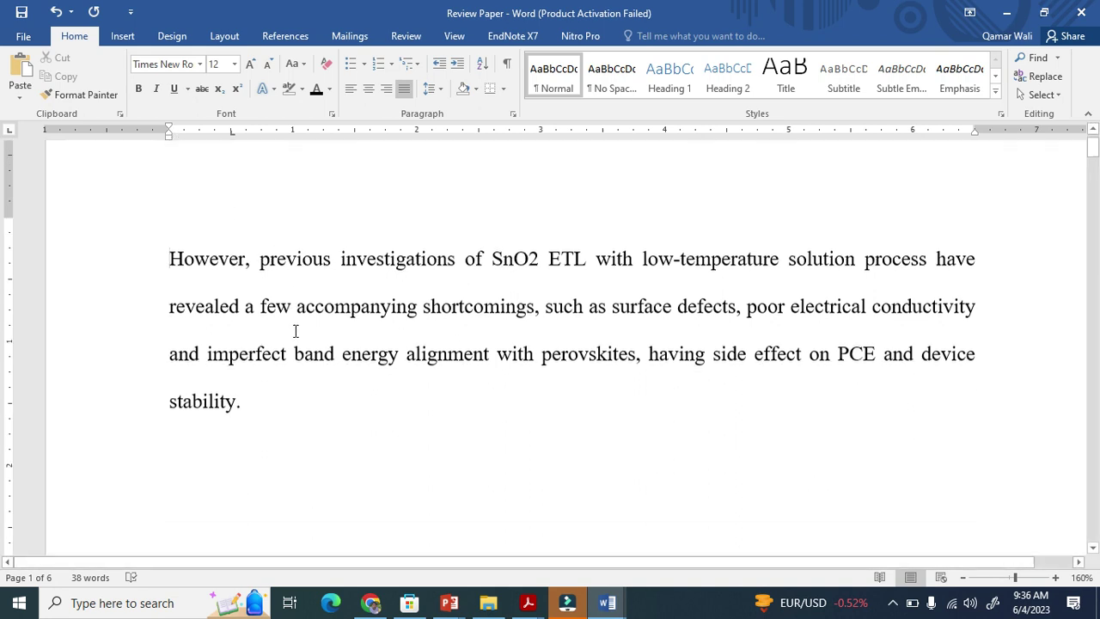
Scroll down to the blank page after the paragraph and place the cursor there
scroll(294, 329, "up", 1)
scroll(300, 326, "down", 5)
scroll(309, 328, "down", 10)
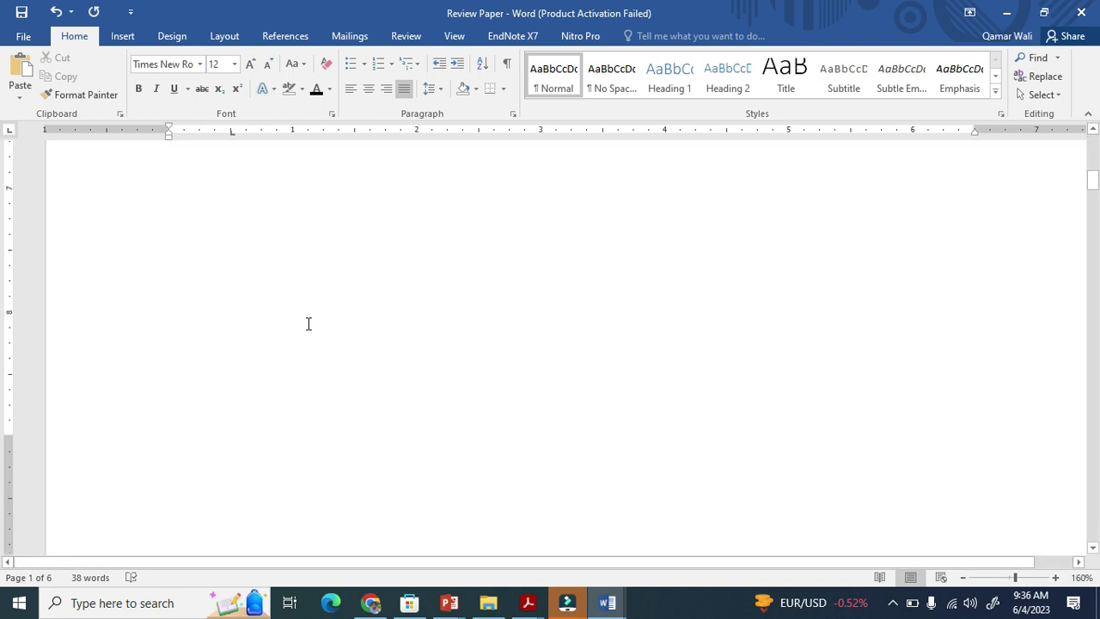
scroll(317, 335, "up", 12)
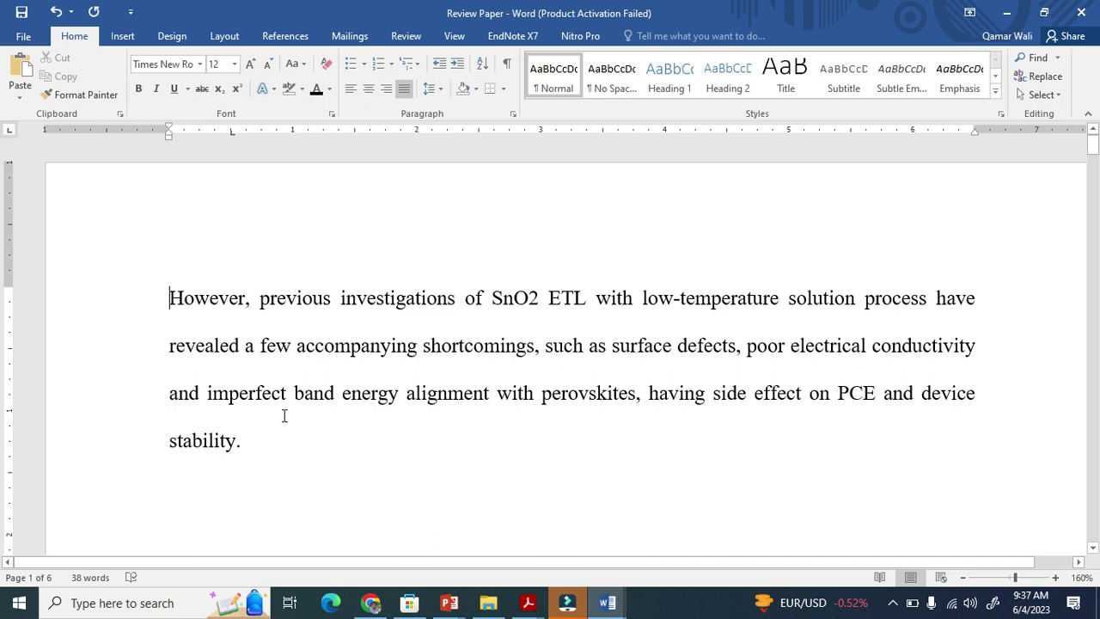
scroll(292, 433, "down", 2)
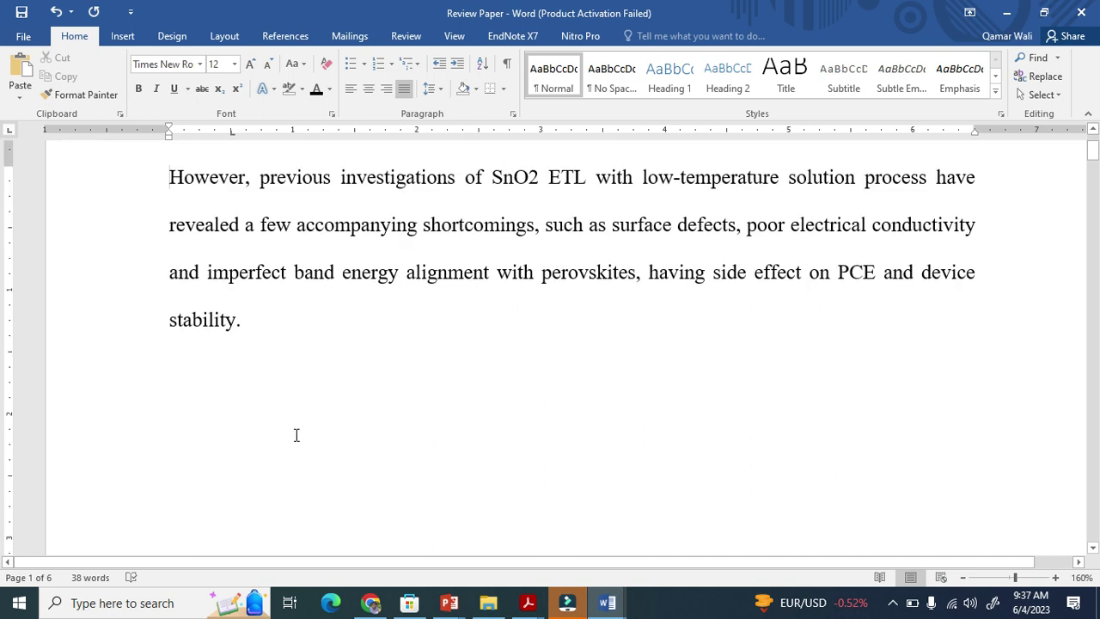
scroll(296, 436, "down", 5)
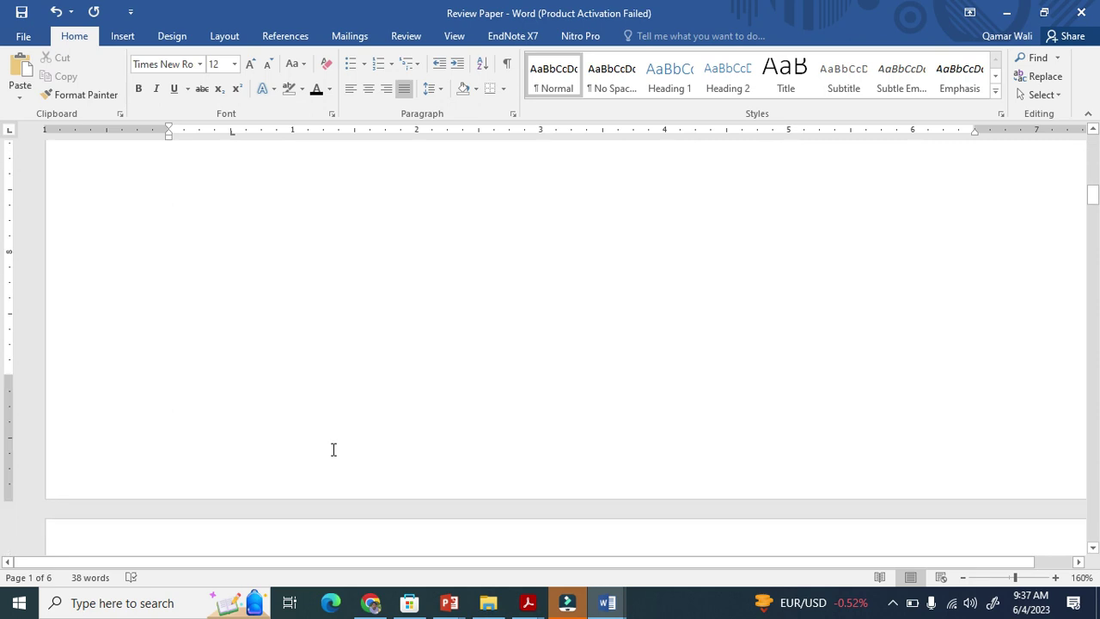
scroll(353, 438, "down", 2)
scroll(404, 455, "down", 3)
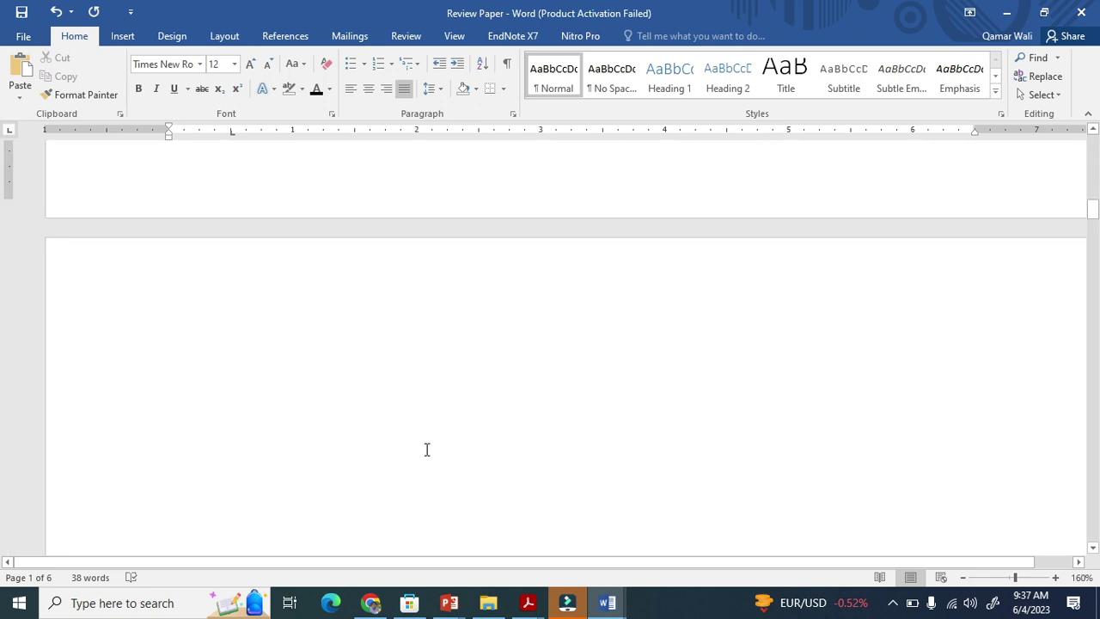
left_click(542, 403)
scroll(524, 411, "down", 1)
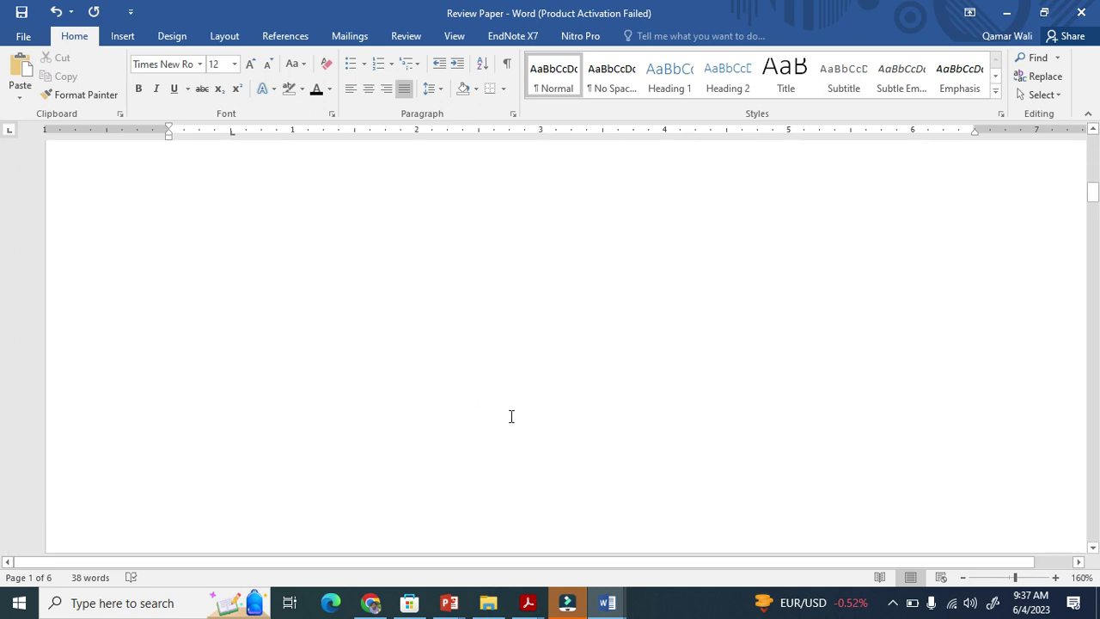
left_click(577, 386)
scroll(554, 390, "down", 3)
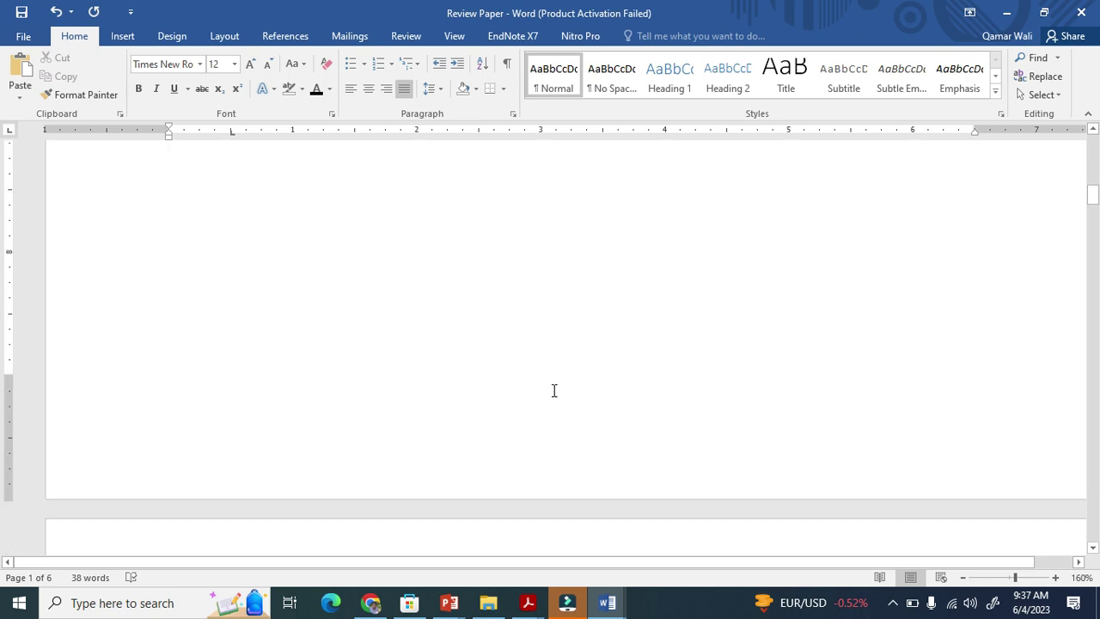
Zoom the view out to 110%
left_click(962, 577)
left_click(963, 577)
left_click(962, 578)
left_click(962, 577)
left_click(962, 577)
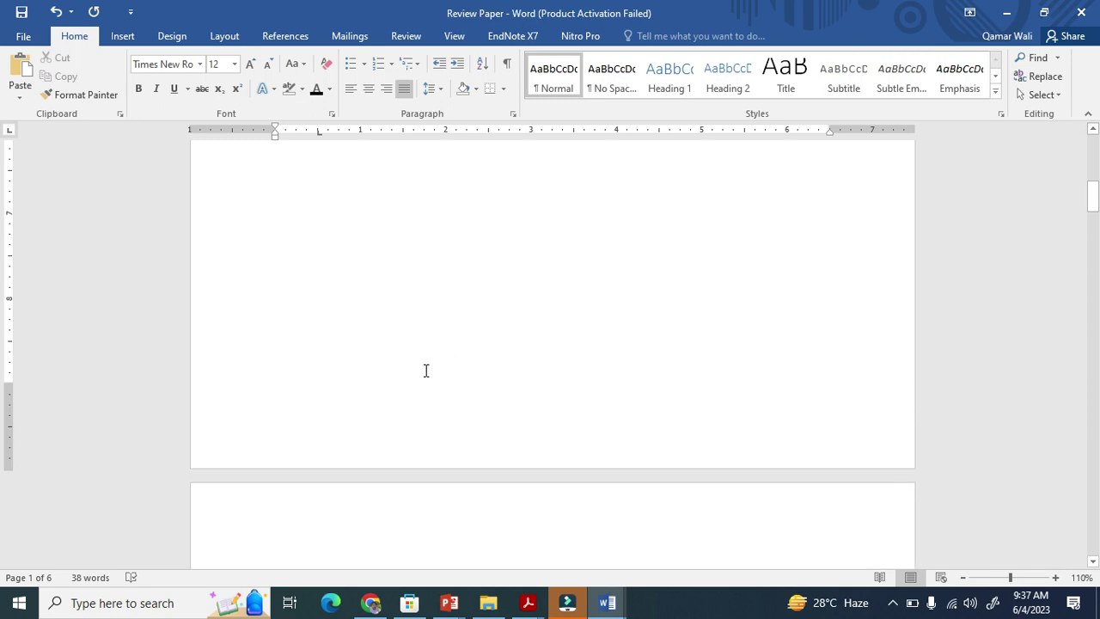
left_click(225, 35)
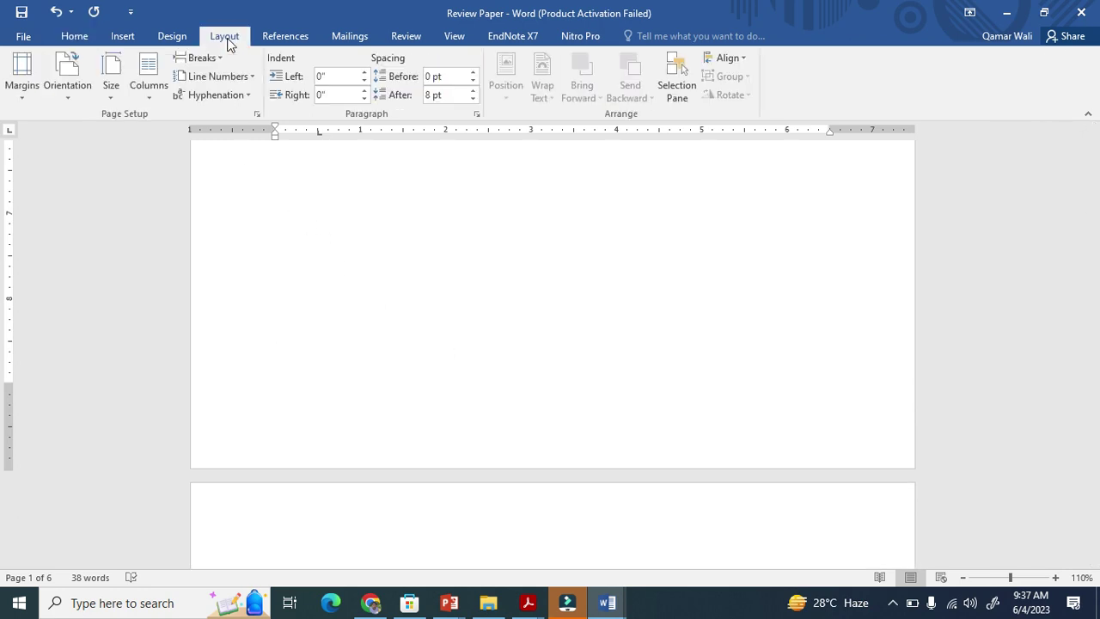
Insert a Next Page section break and turn on Show/Hide ¶ formatting marks
left_click(220, 61)
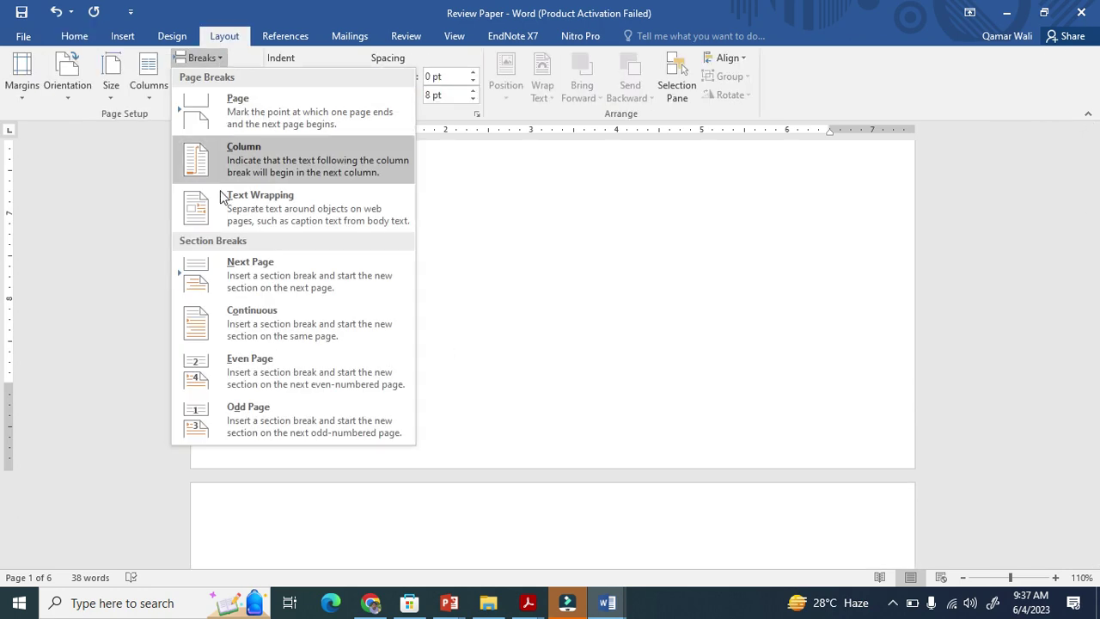
left_click(253, 279)
left_click(82, 35)
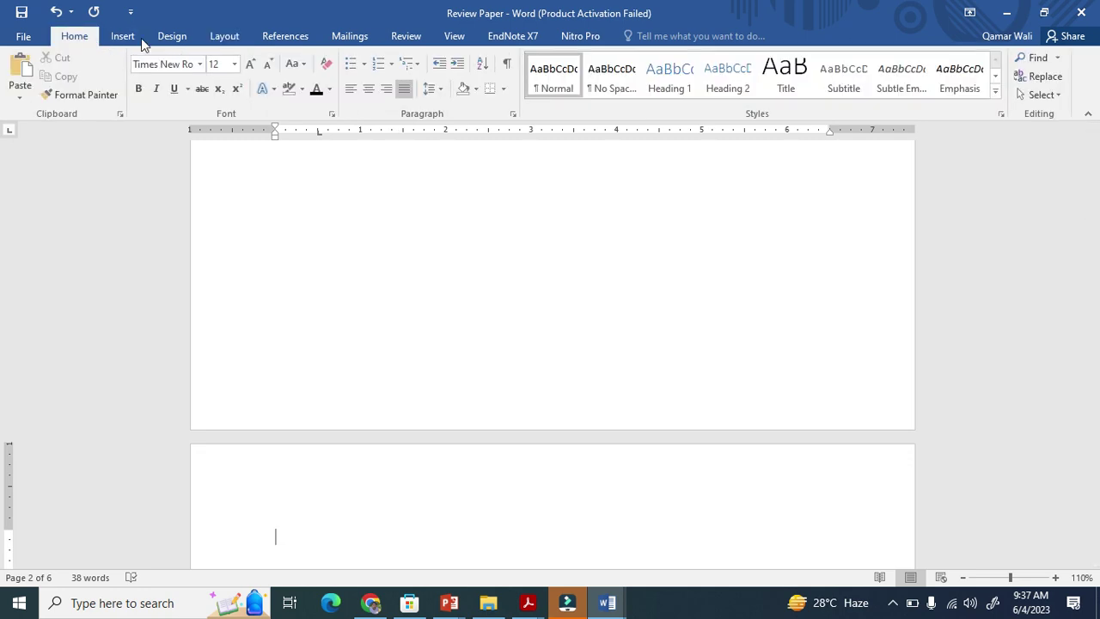
left_click(506, 65)
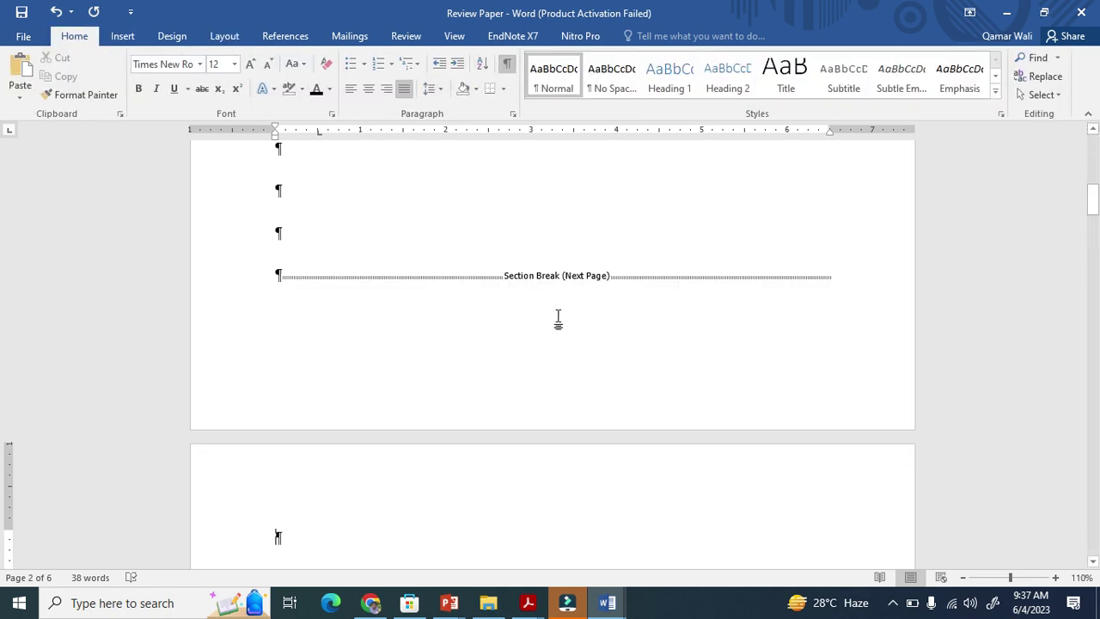
Delete the extra Section Break (Next Page) further down the document
scroll(580, 327, "down", 15)
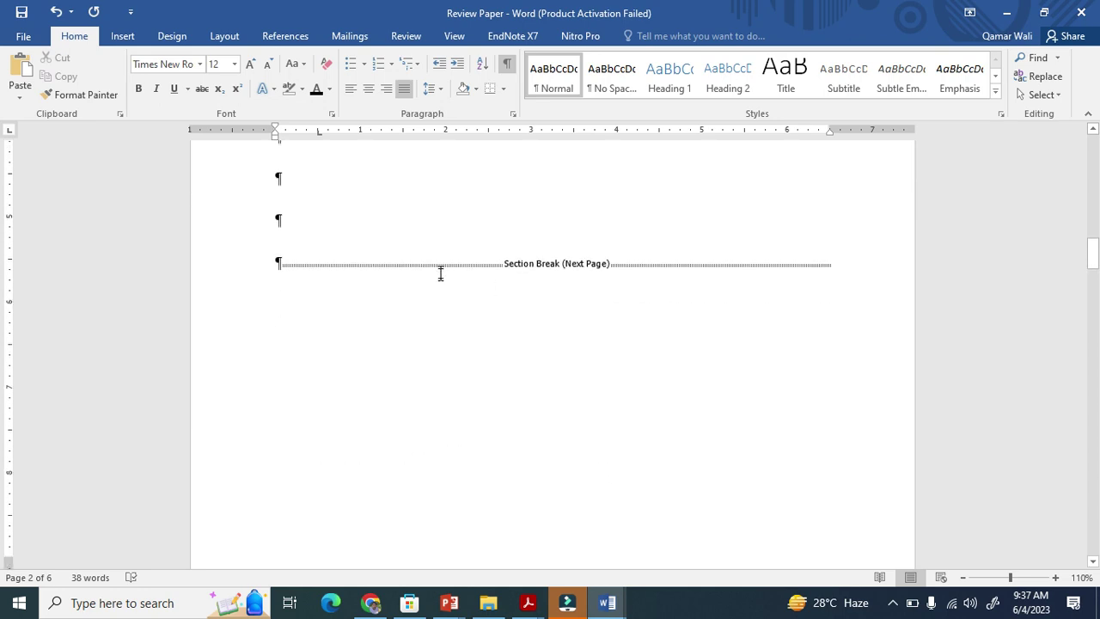
left_click(315, 269)
key("Delete")
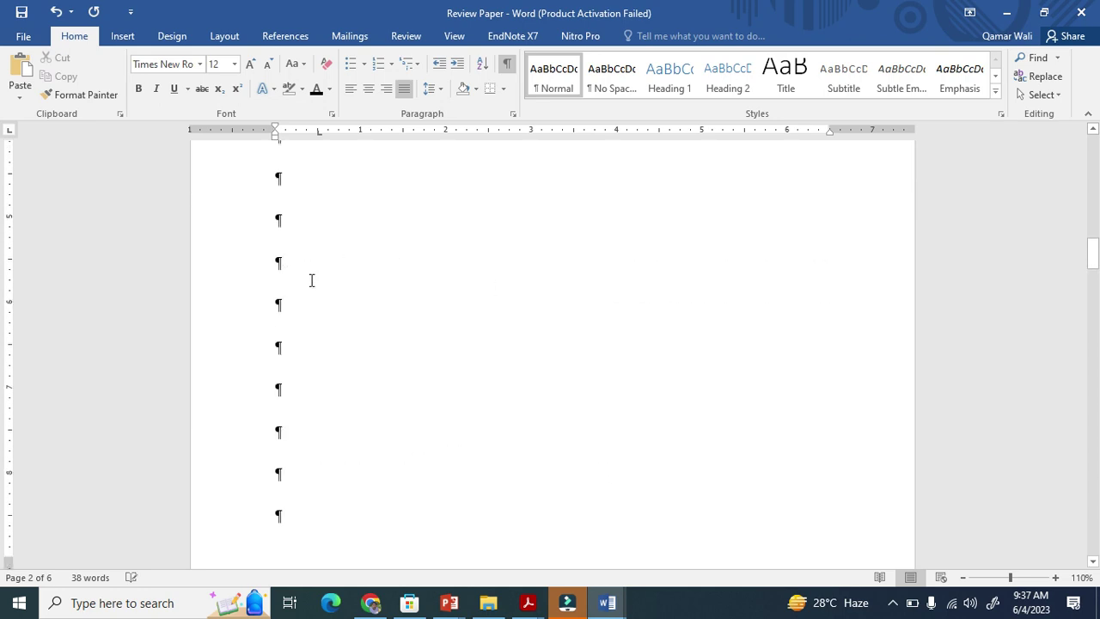
scroll(430, 309, "down", 7)
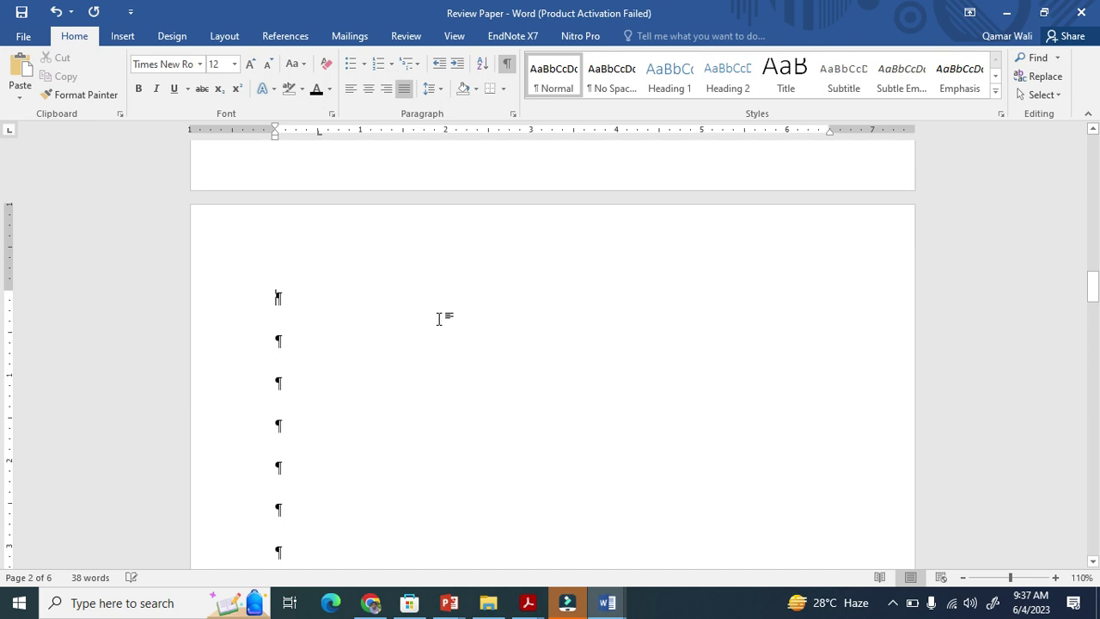
left_click(224, 36)
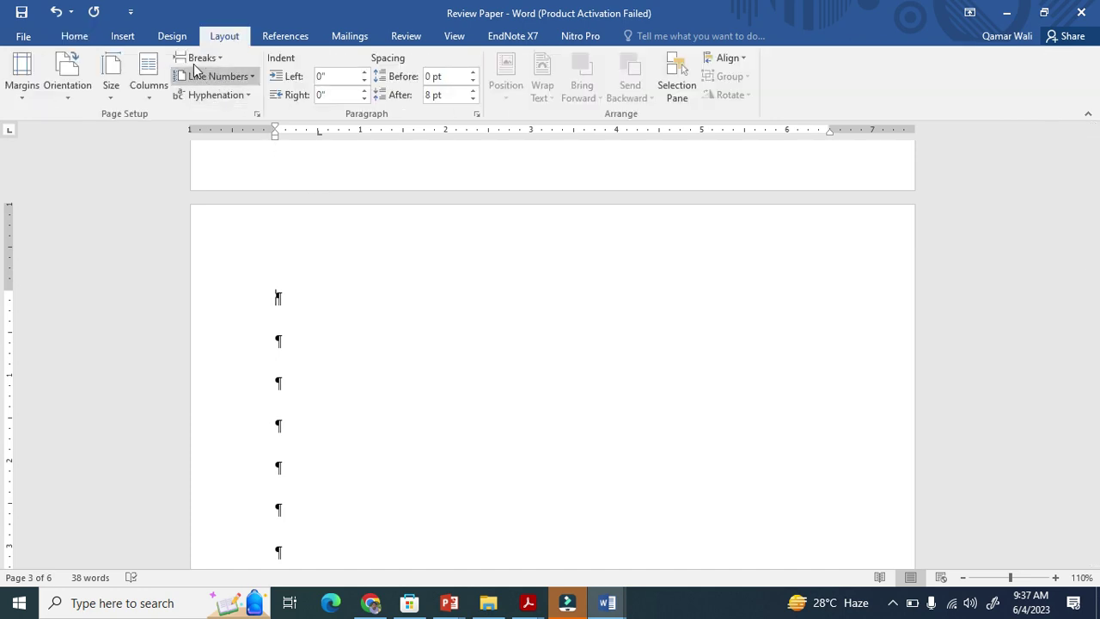
Insert a second Next Page section break
left_click(201, 58)
left_click(198, 270)
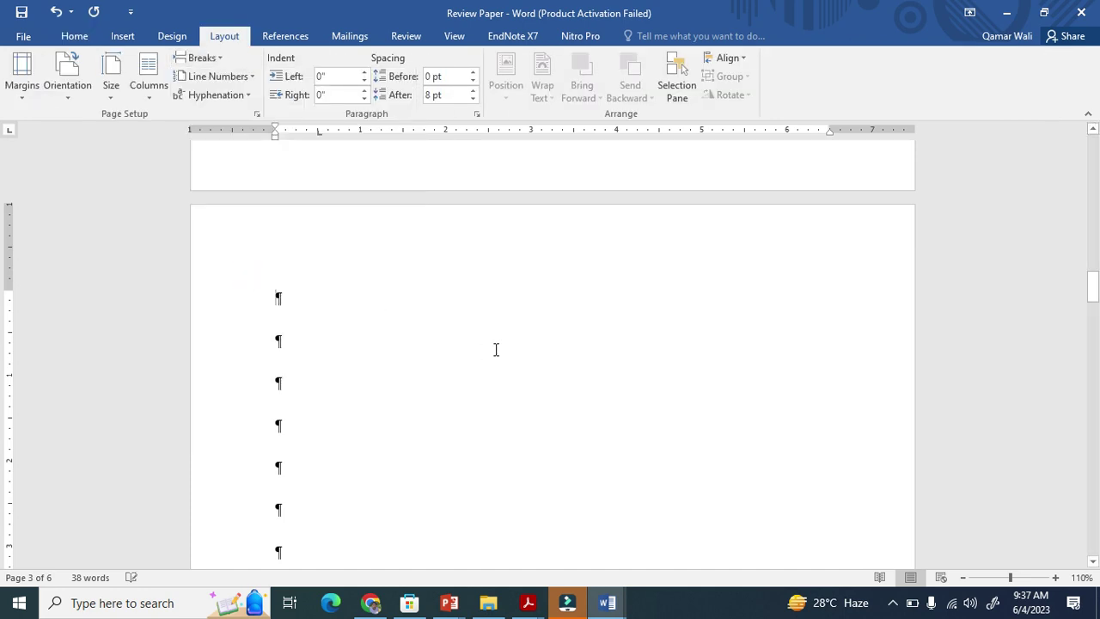
scroll(497, 348, "up", 3)
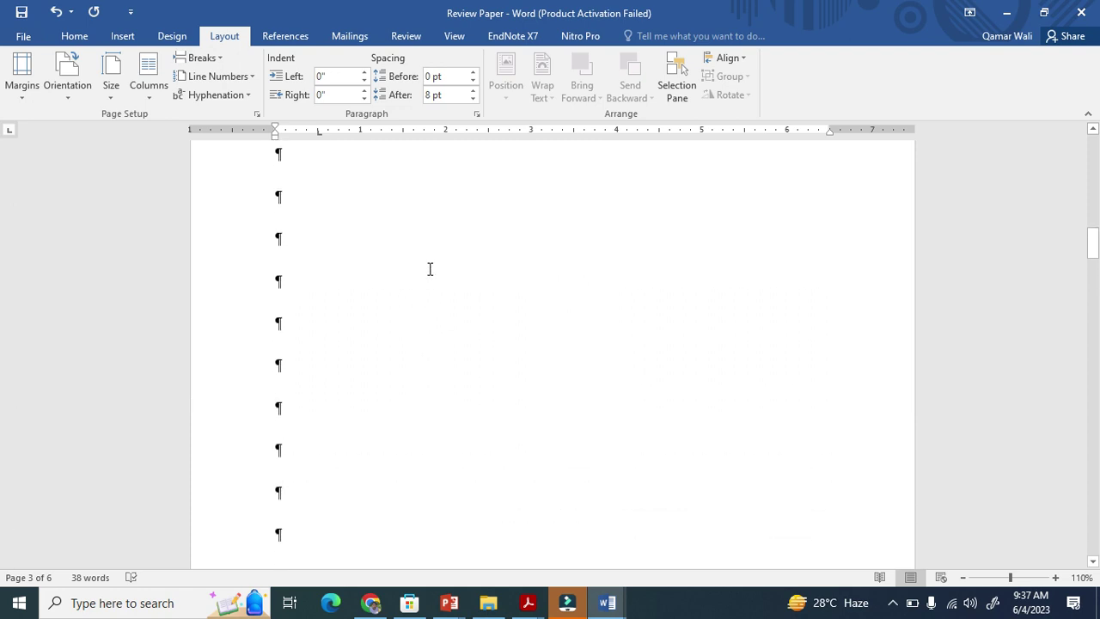
scroll(438, 275, "down", 3)
scroll(441, 277, "up", 10)
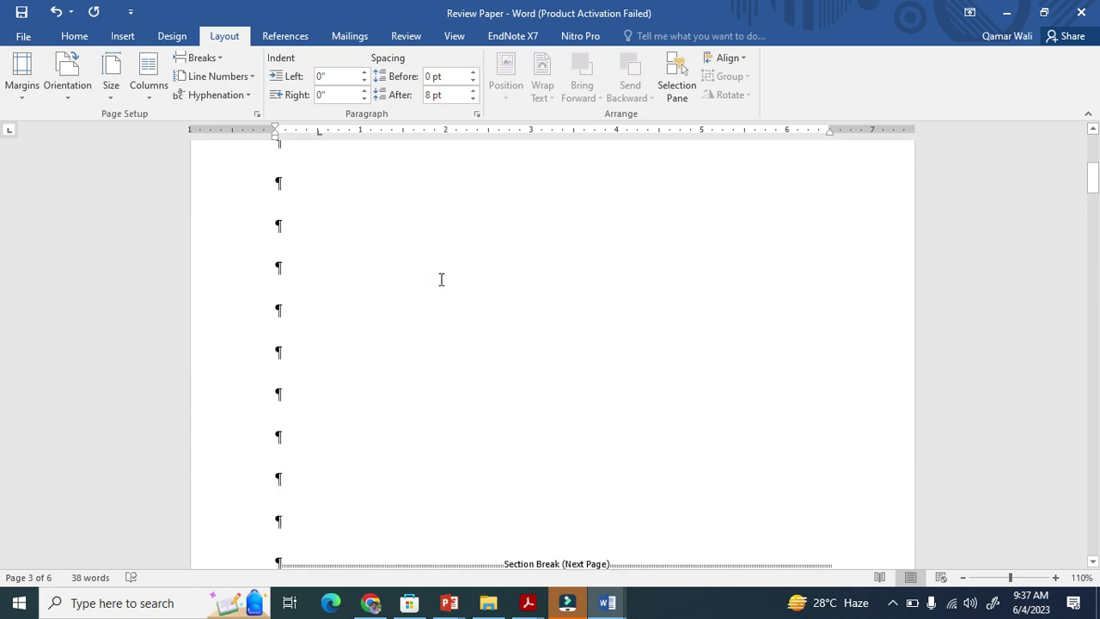
scroll(476, 294, "down", 5)
scroll(476, 294, "down", 6)
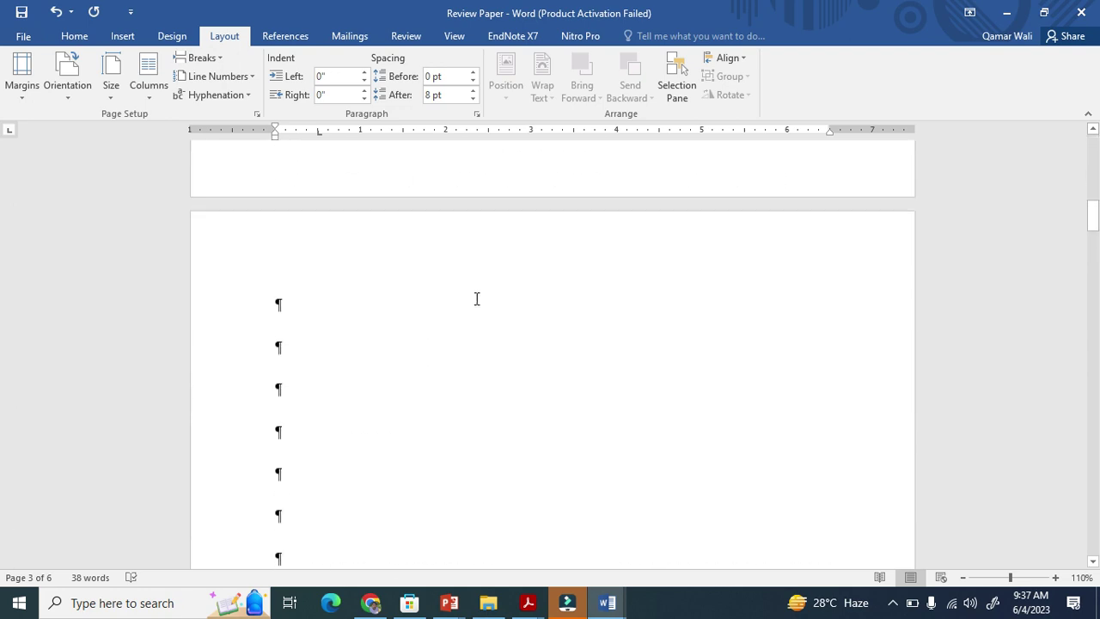
scroll(476, 295, "up", 2)
Add empty paragraphs so the section break moves onto a new page
left_click(467, 205)
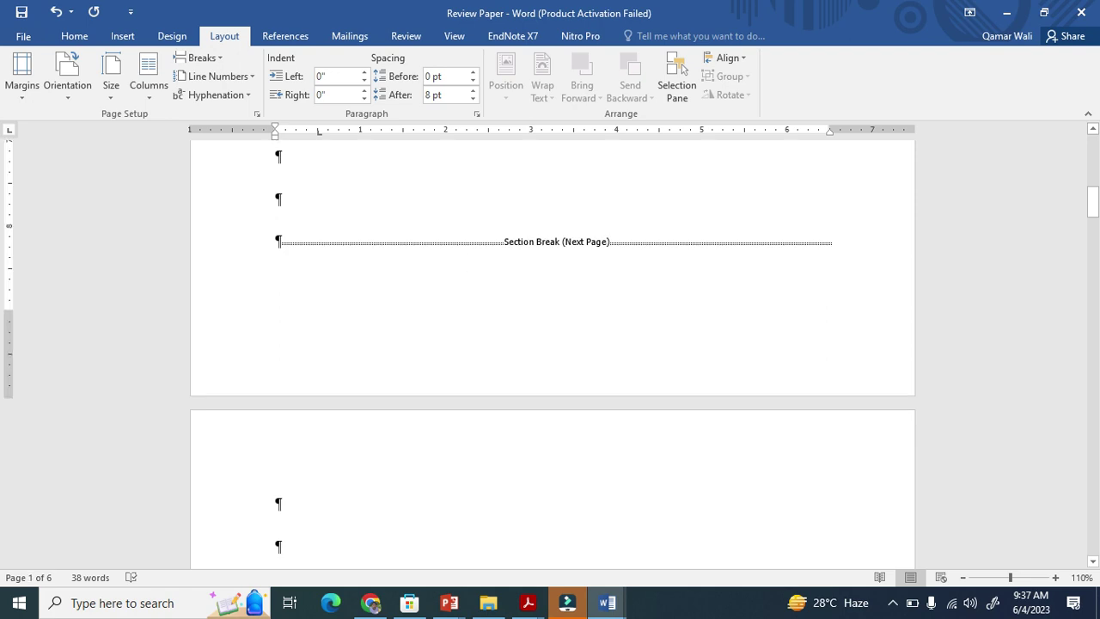
key("Return")
key("Return")
scroll(481, 263, "up", 1)
scroll(424, 456, "up", 3)
scroll(439, 425, "down", 8)
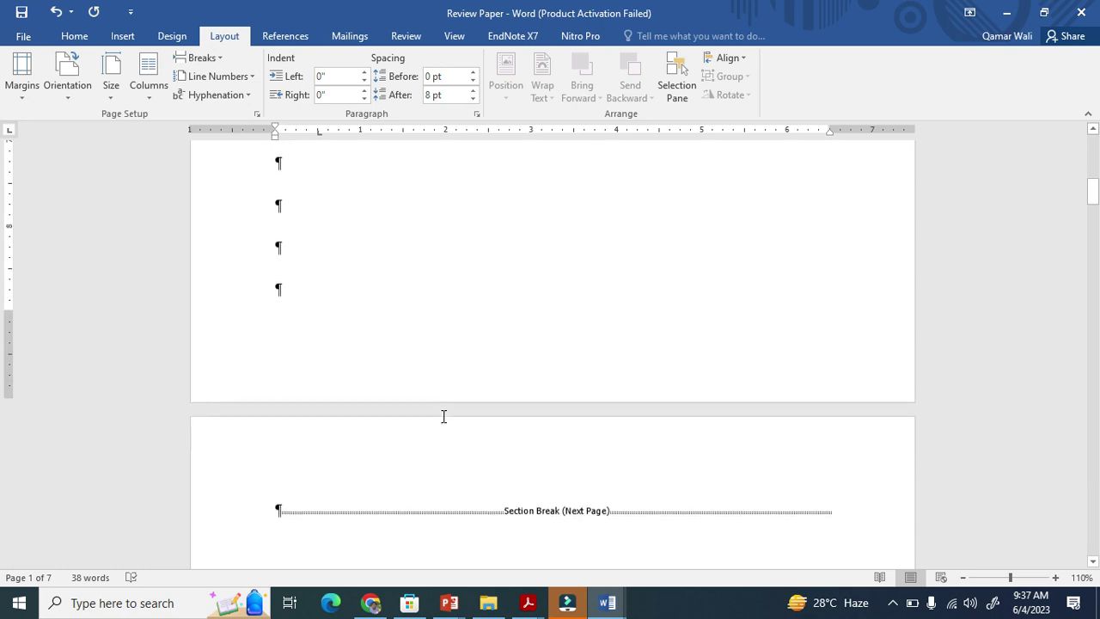
key("BackSpace")
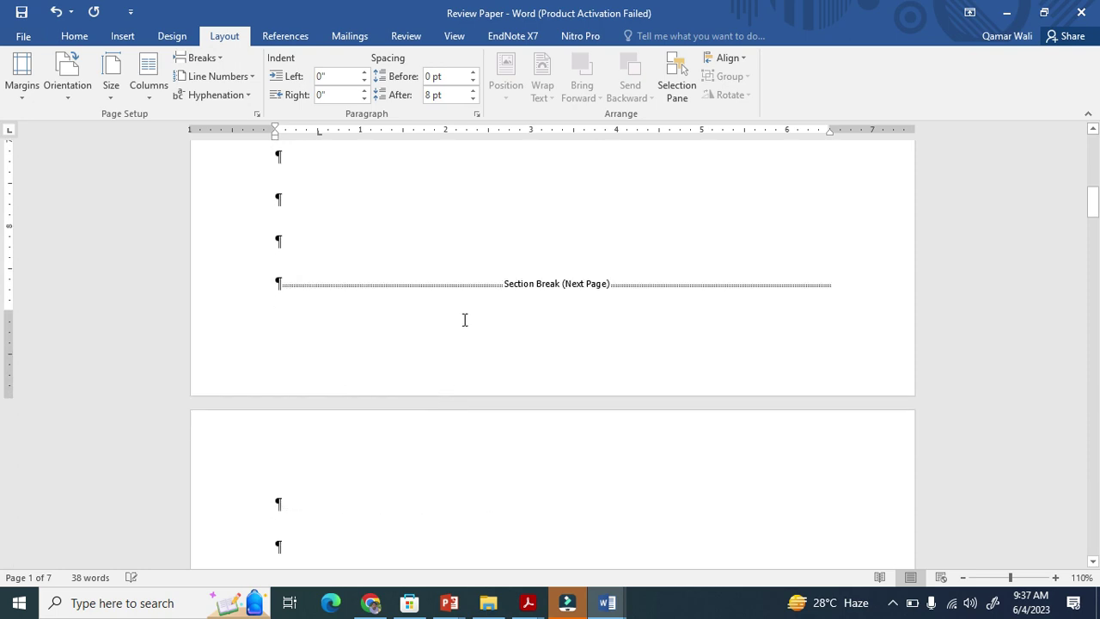
scroll(481, 344, "down", 3)
left_click(486, 359)
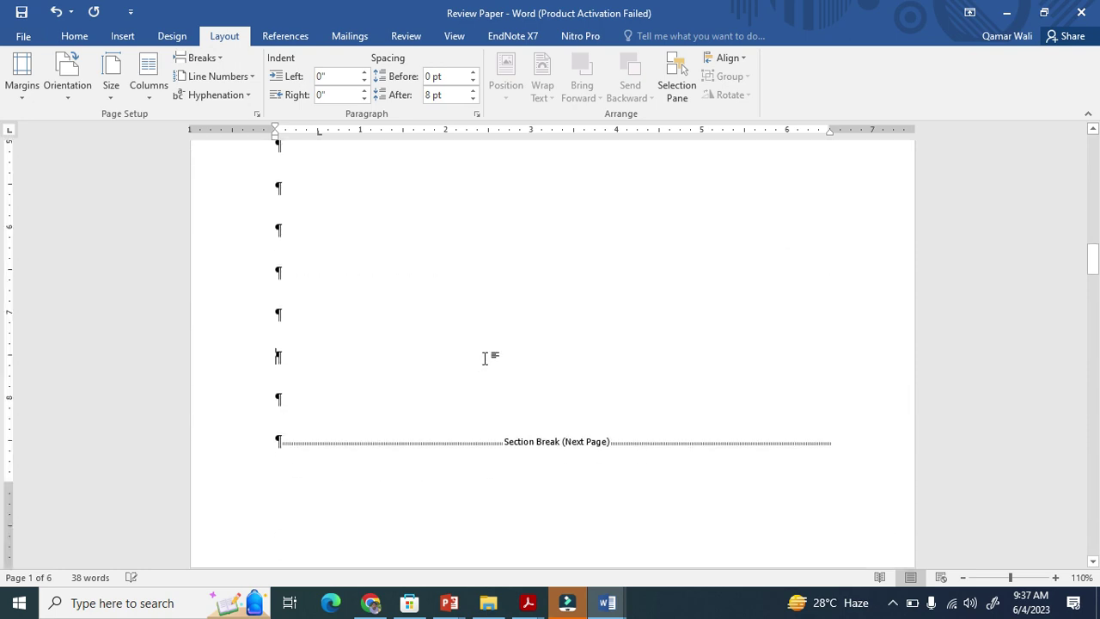
key("Return")
scroll(484, 361, "down", 3)
scroll(484, 361, "up", 2)
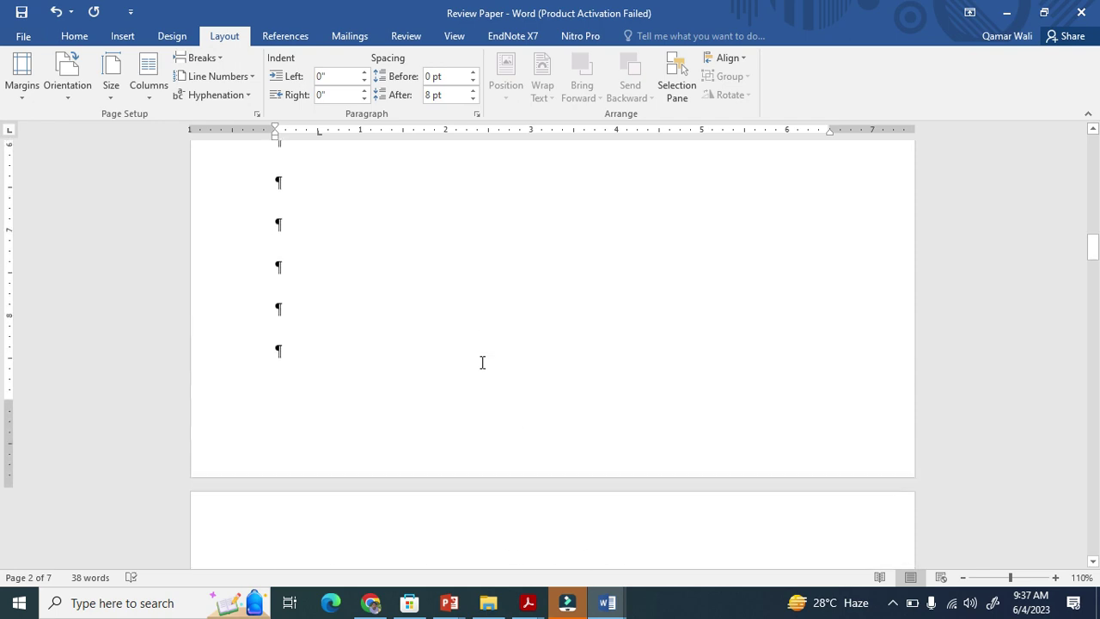
Set the section between the two breaks to Landscape orientation
left_click(76, 96)
left_click(107, 156)
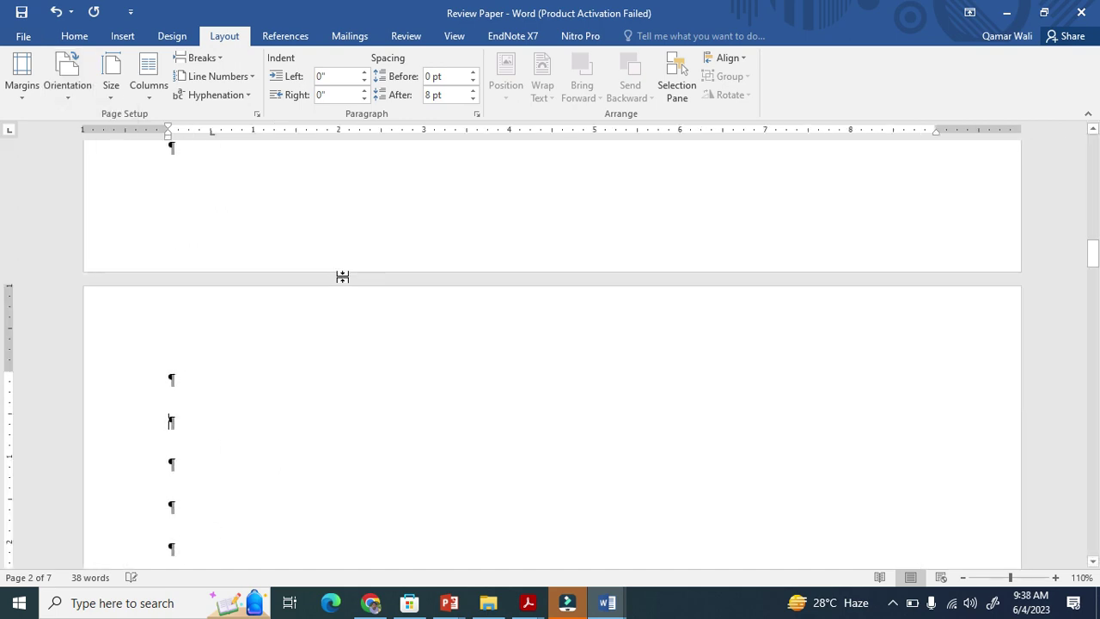
scroll(427, 329, "down", 2)
scroll(427, 329, "up", 6)
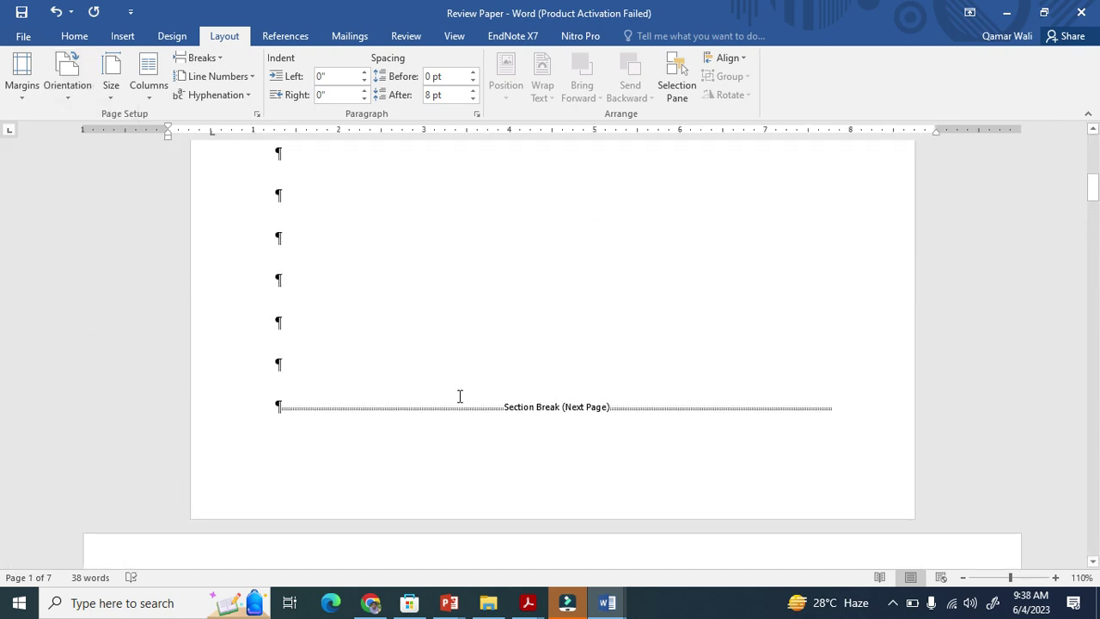
scroll(549, 374, "down", 6)
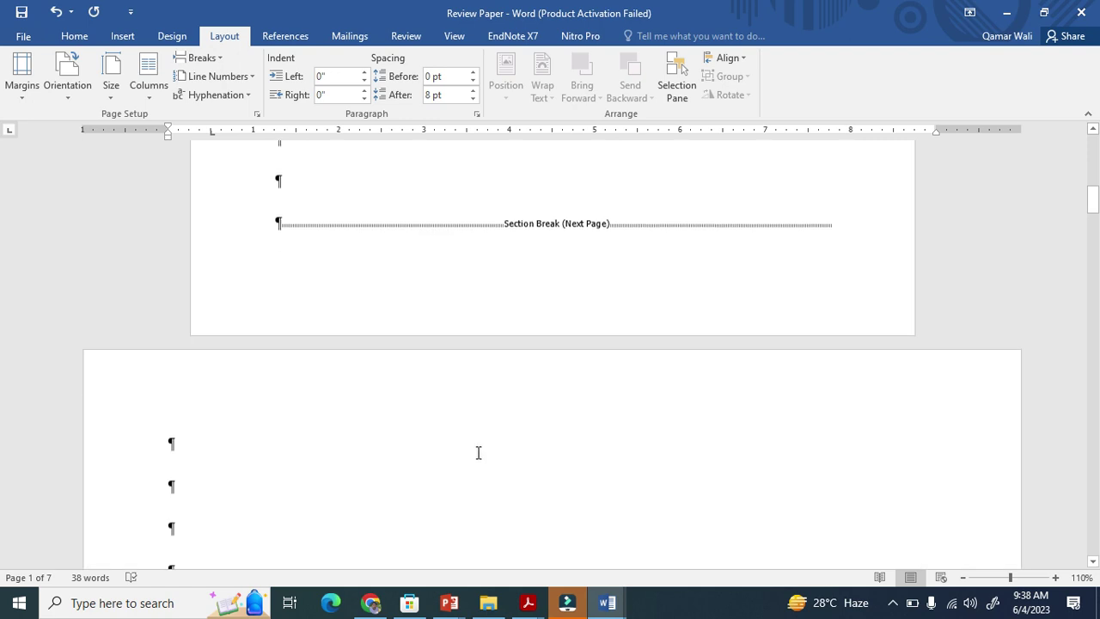
scroll(469, 449, "down", 10)
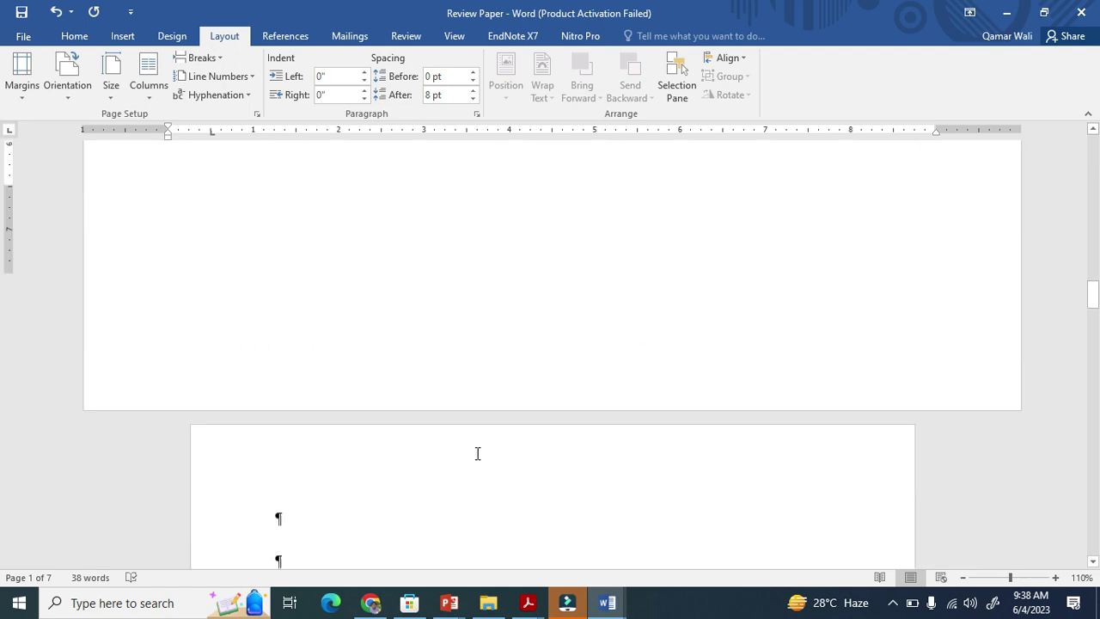
scroll(572, 447, "up", 5)
scroll(564, 452, "down", 3)
scroll(575, 451, "up", 4)
scroll(580, 445, "up", 8)
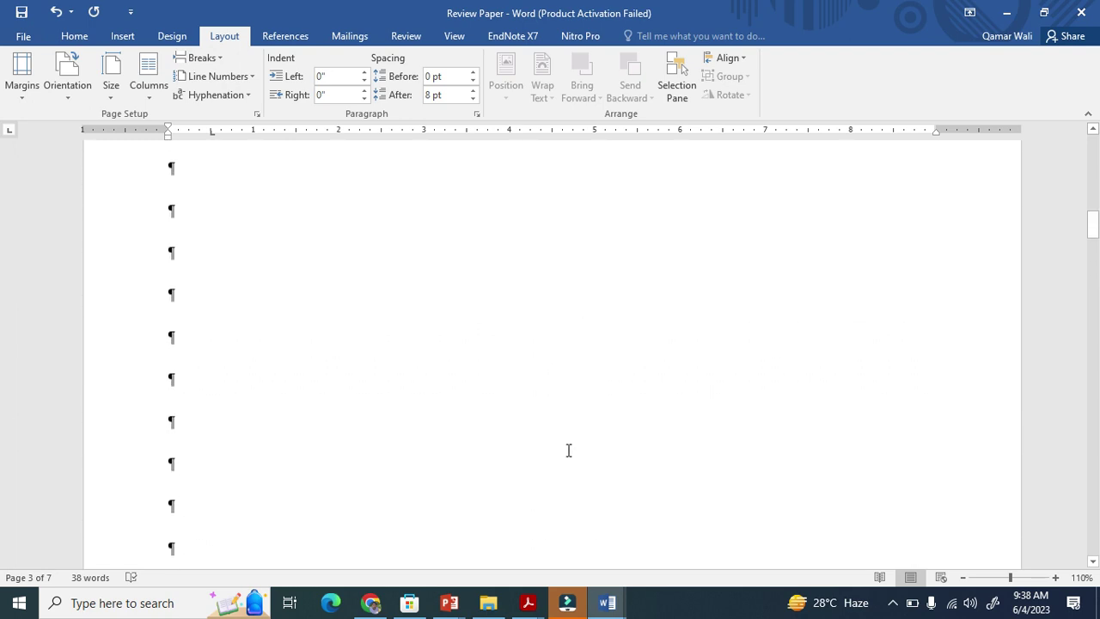
scroll(462, 464, "down", 2)
left_click(319, 391)
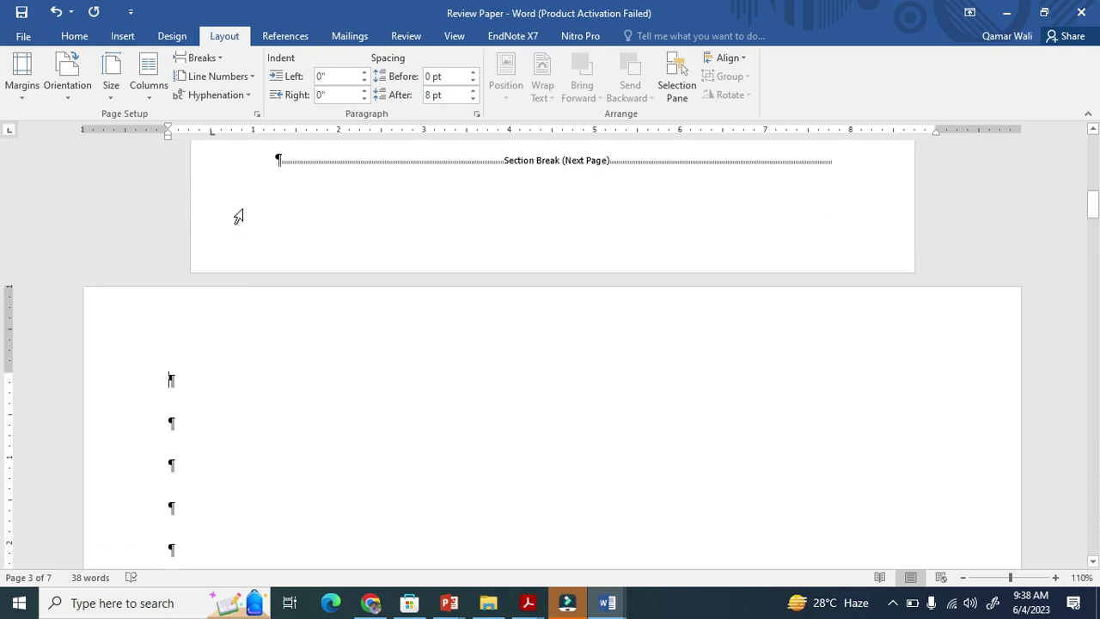
Insert a 10-column, 1-row table, extend it to five rows with Tab, and select it
left_click(122, 35)
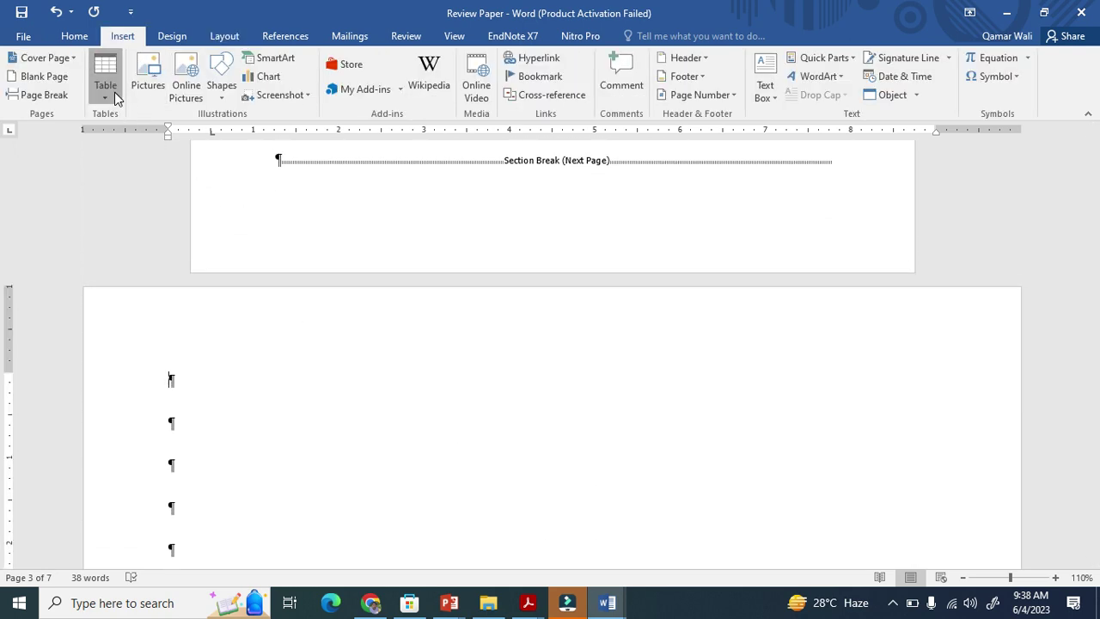
left_click(115, 92)
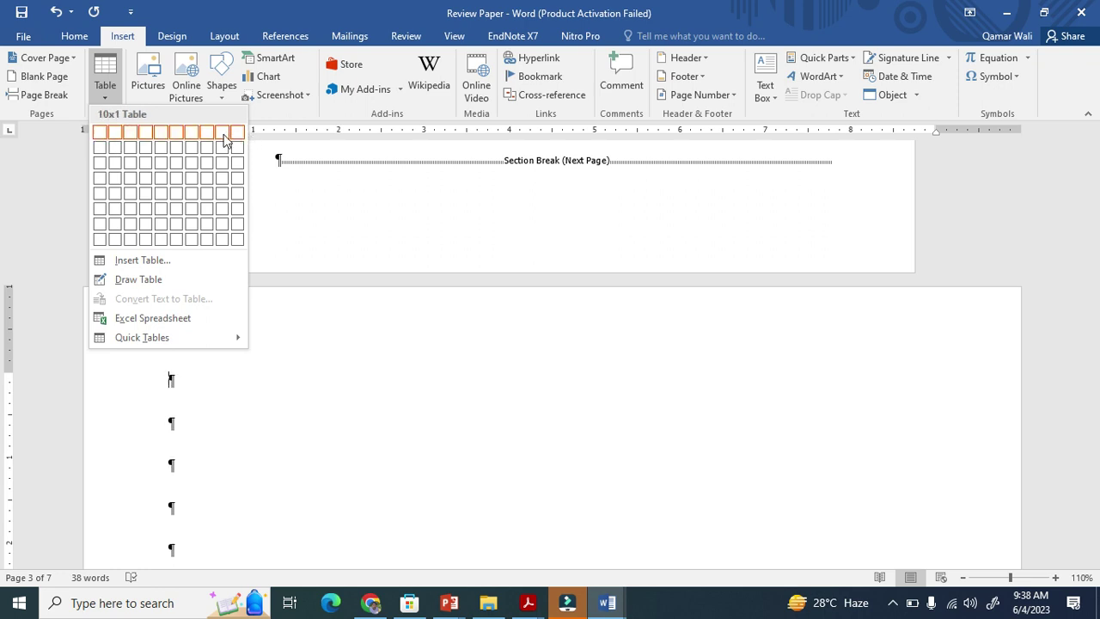
left_click(237, 134)
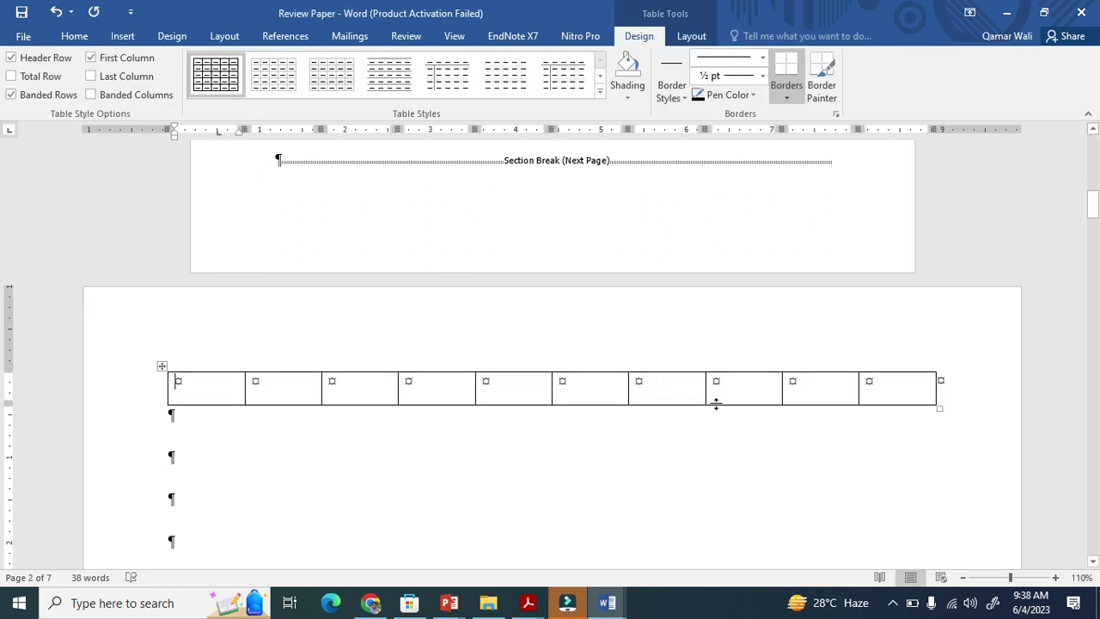
key("Tab")
key("Tab")
key("Tab")
key("Tab")
key("Tab")
key("Tab")
key("Tab")
key("Tab")
key("Tab")
key("Tab")
key("Tab")
key("Tab")
key("Tab")
key("Tab")
key("Tab")
key("Tab")
key("Tab")
key("Tab")
key("Tab")
key("Tab")
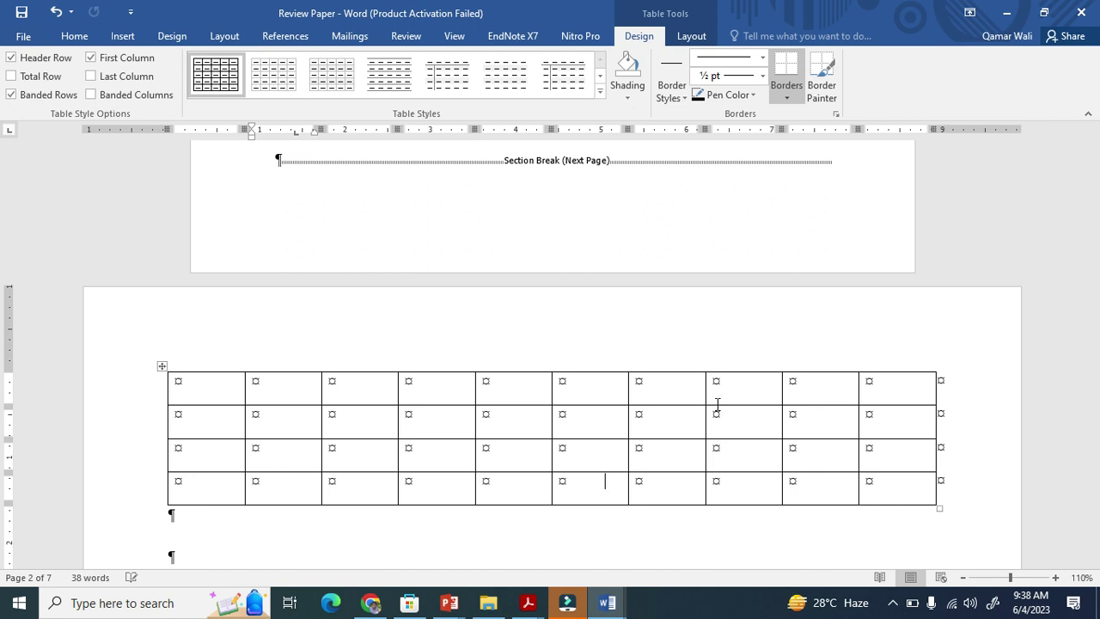
left_click(163, 365)
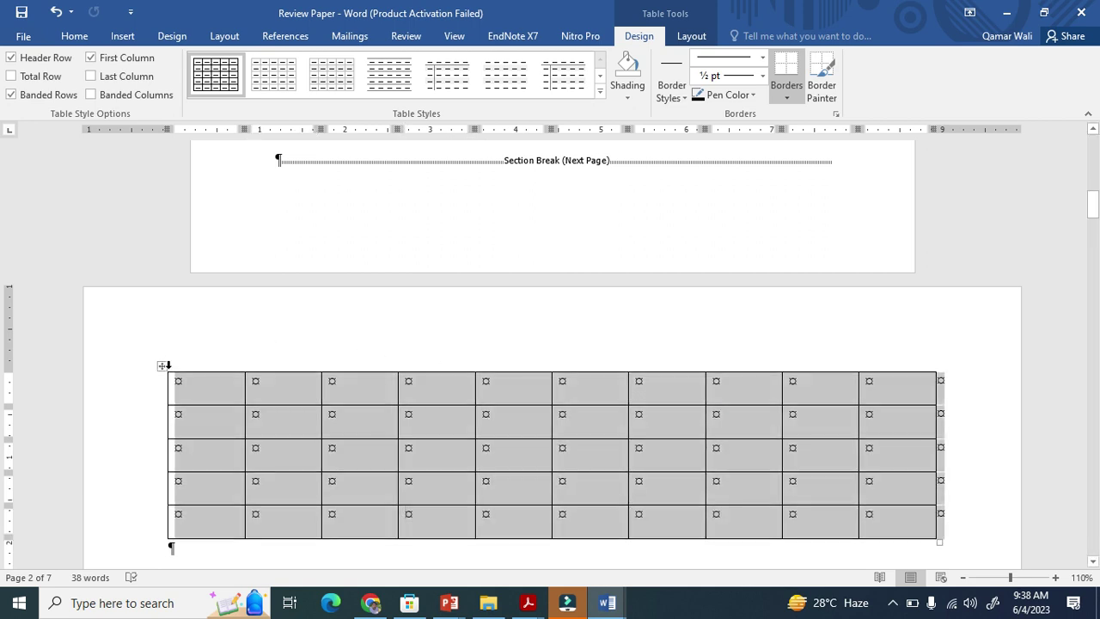
scroll(507, 432, "up", 10)
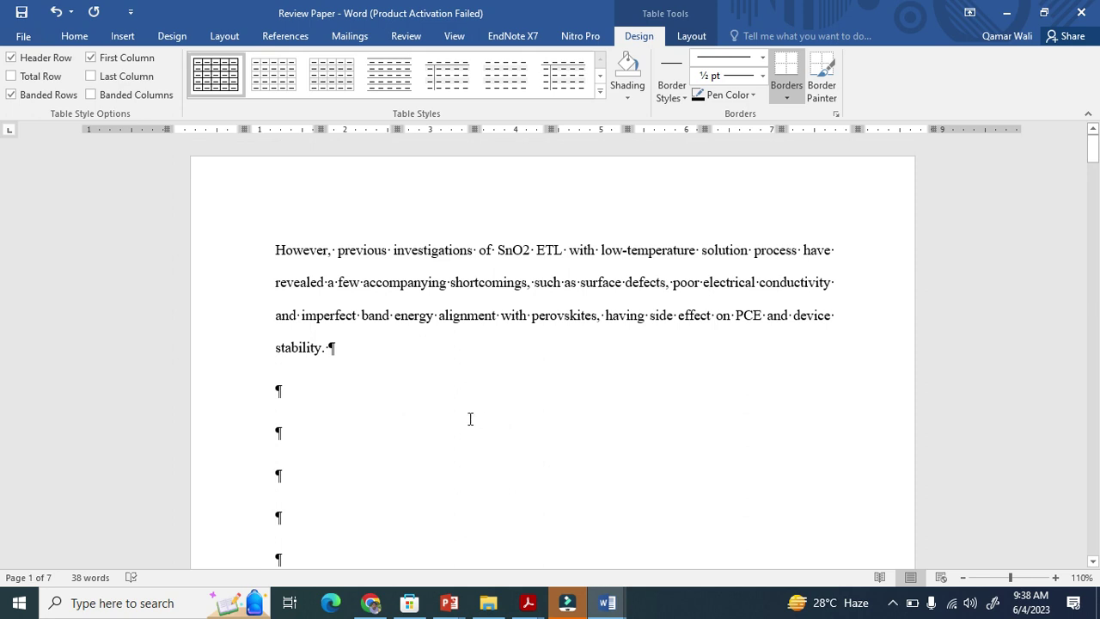
Add an empty line before 'However' and insert a trial 9x2 table with an extra row
left_click(274, 251)
key("Return")
key("Return")
key("Return")
key("Return")
key("Return")
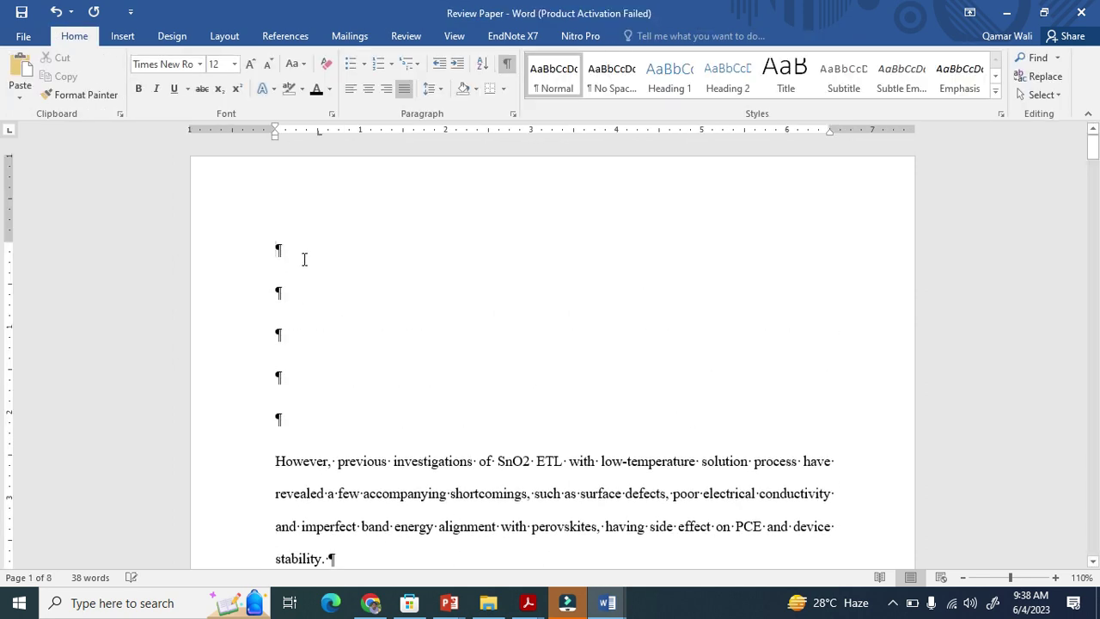
left_click(122, 35)
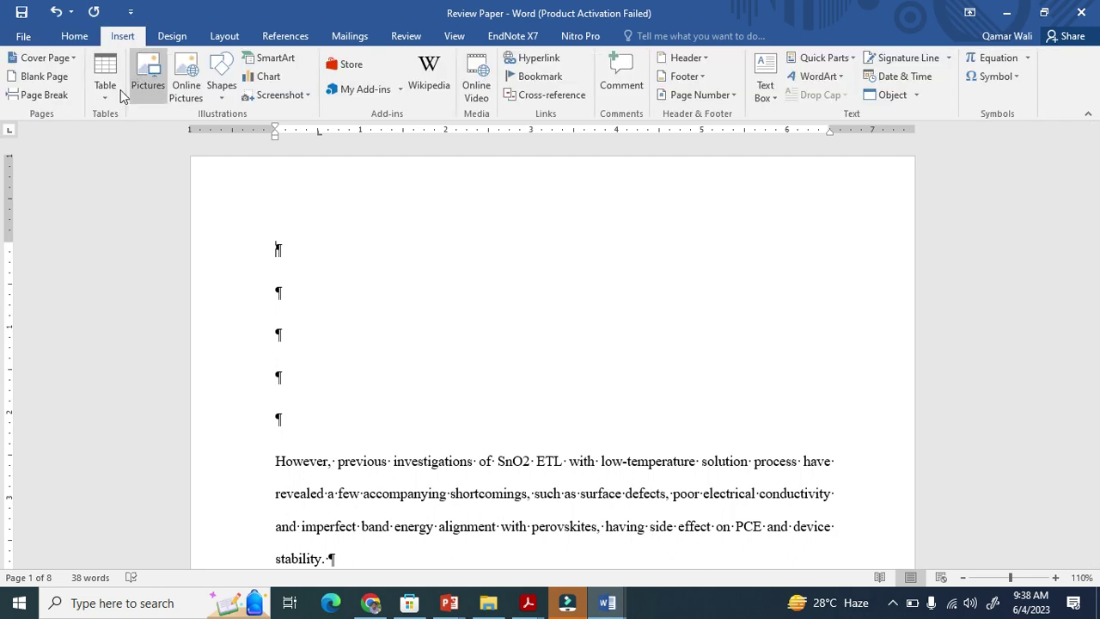
left_click(105, 77)
left_click(220, 145)
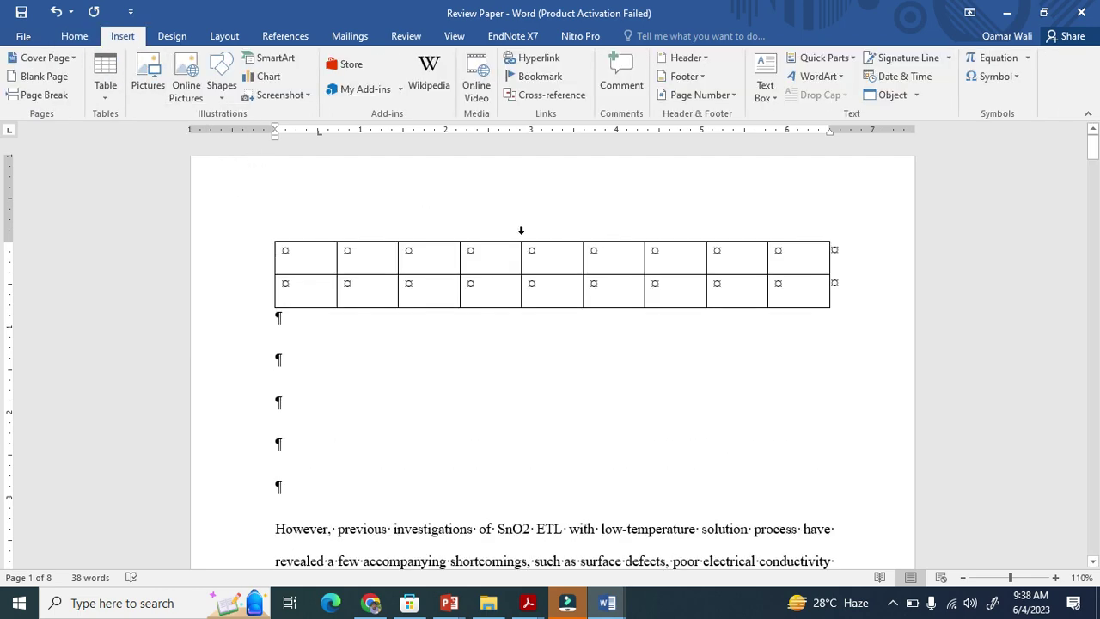
key("Tab")
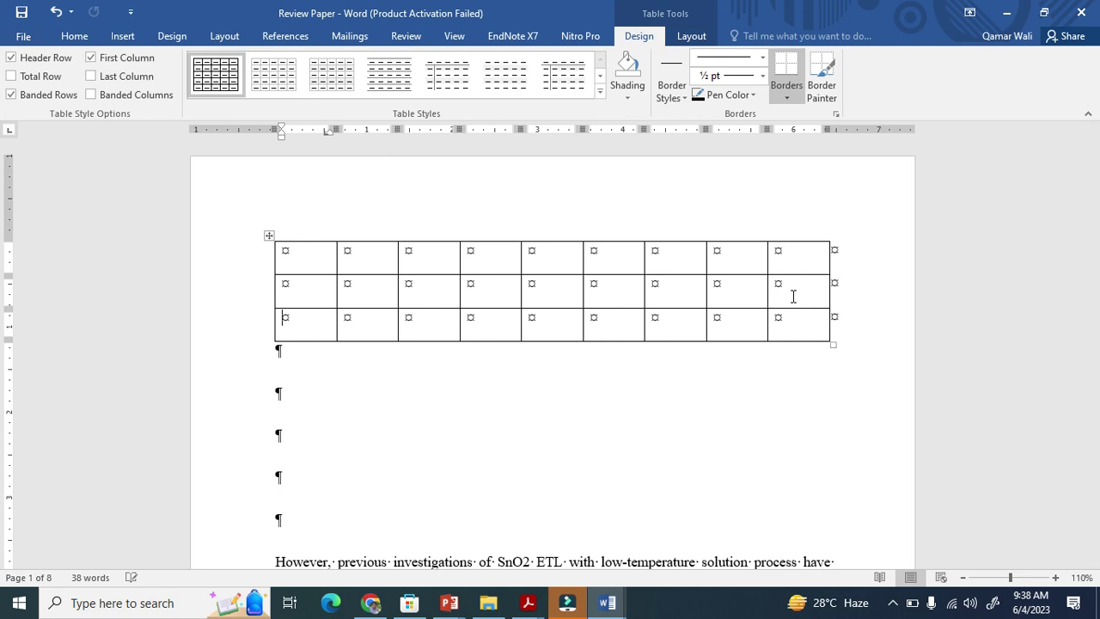
Try selecting the trial table's first, second and third columns and its first row
left_click(383, 215)
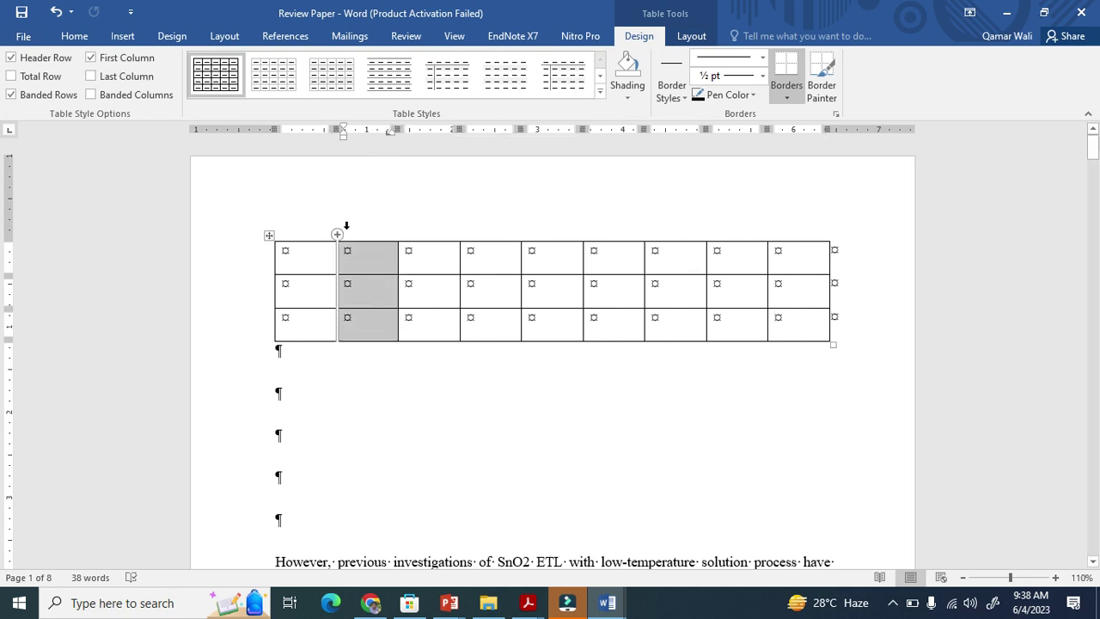
left_click(309, 222)
left_click(258, 249)
left_click(371, 229)
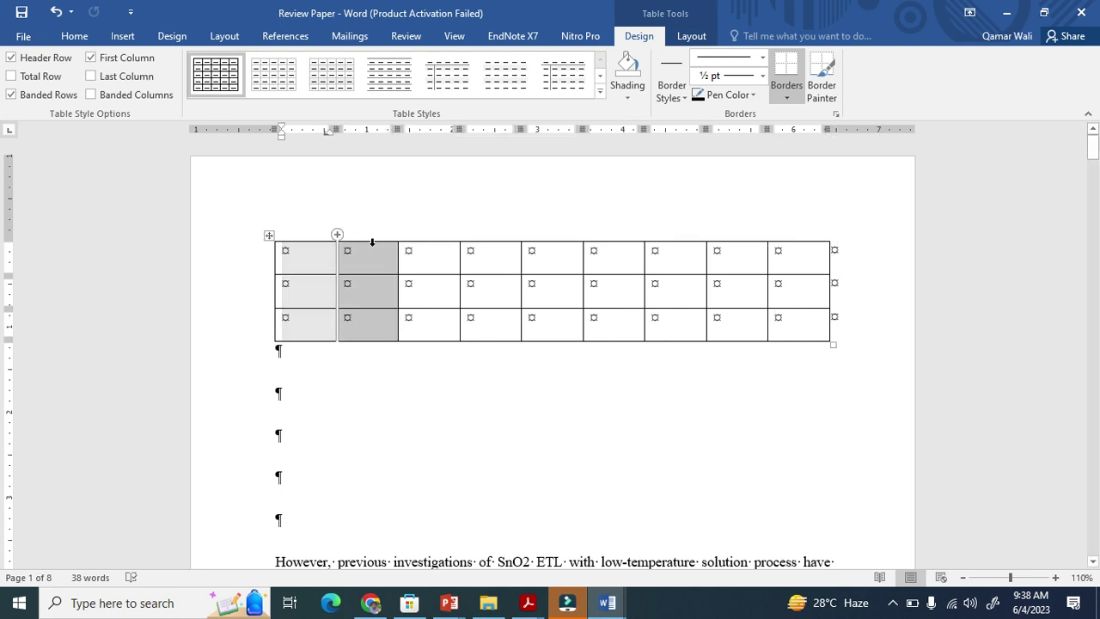
left_click(409, 215)
left_click(346, 216)
left_click(280, 215)
left_click(346, 227)
Undo the trial table and add more empty lines above the 'However' paragraph
left_click(808, 327)
left_click(676, 316)
key("ctrl+z")
key("ctrl+z")
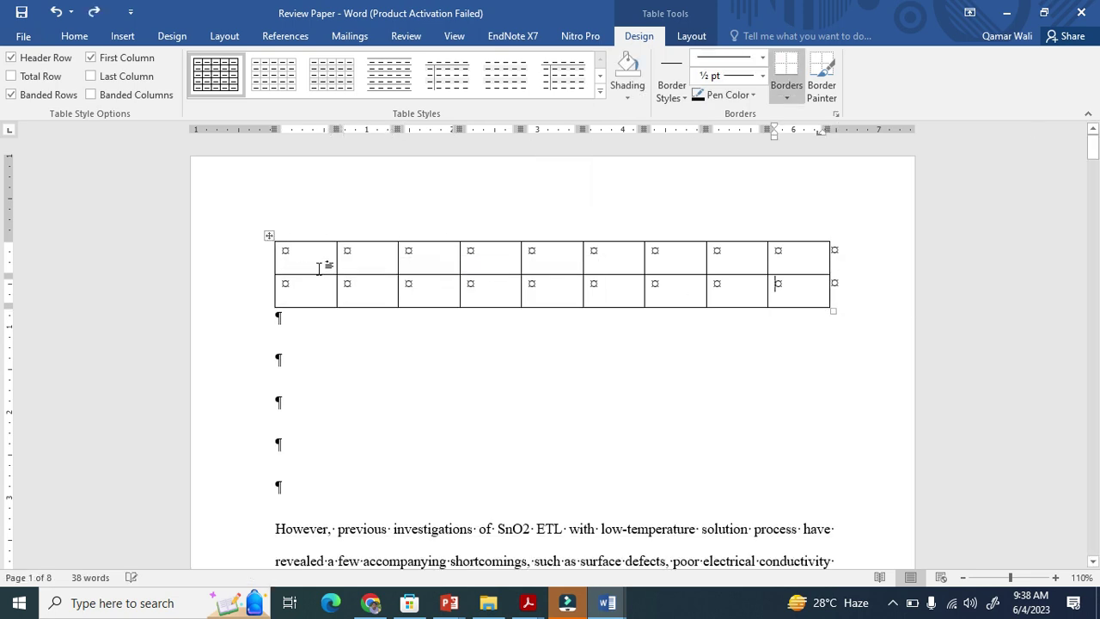
key("Return")
key("Return")
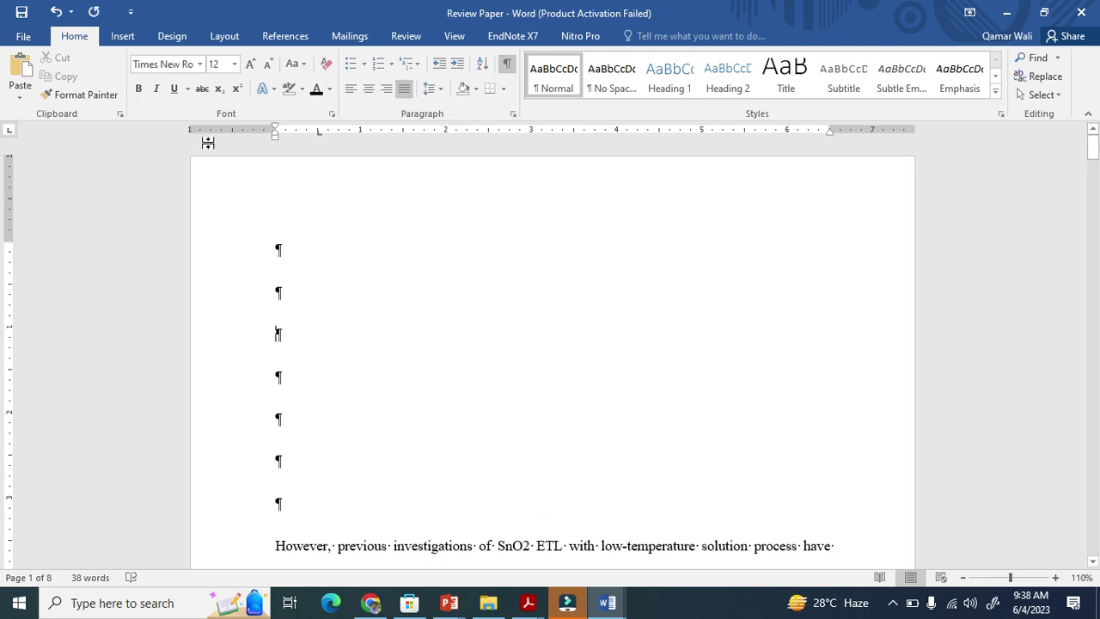
Insert a 7-column, 1-row table and extend it to two rows
left_click(122, 35)
left_click(105, 81)
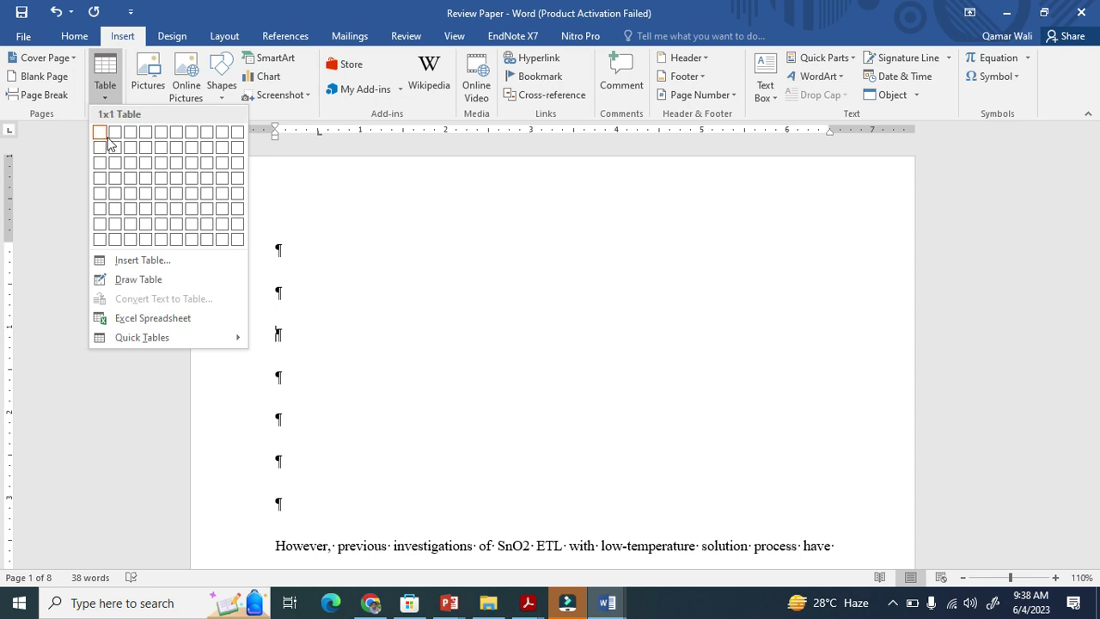
left_click(193, 135)
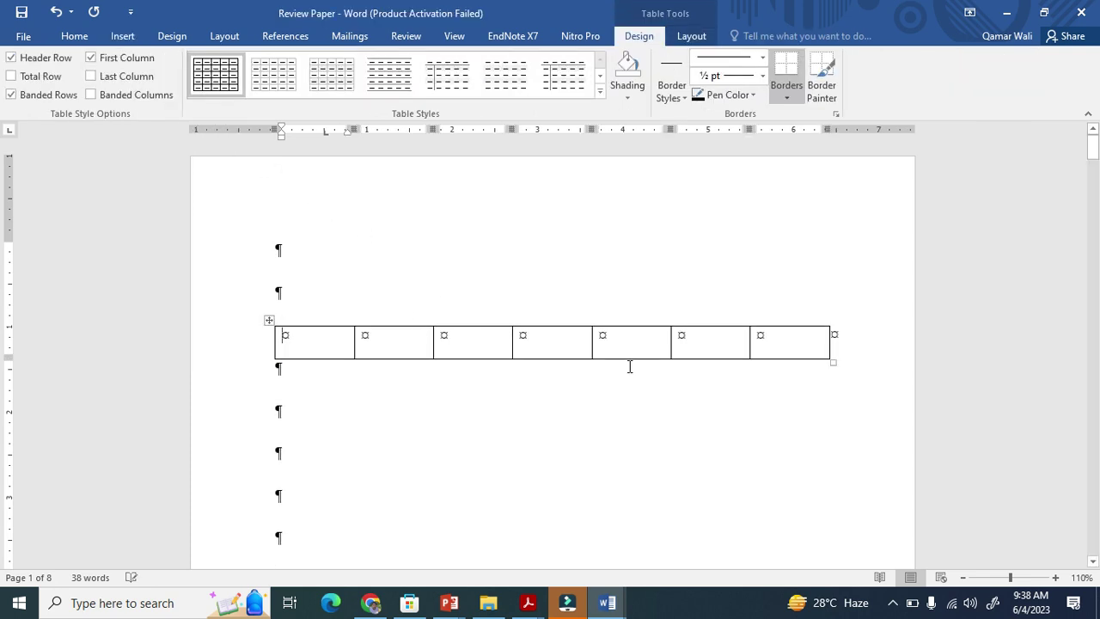
key("Tab")
key("Tab")
key("Tab")
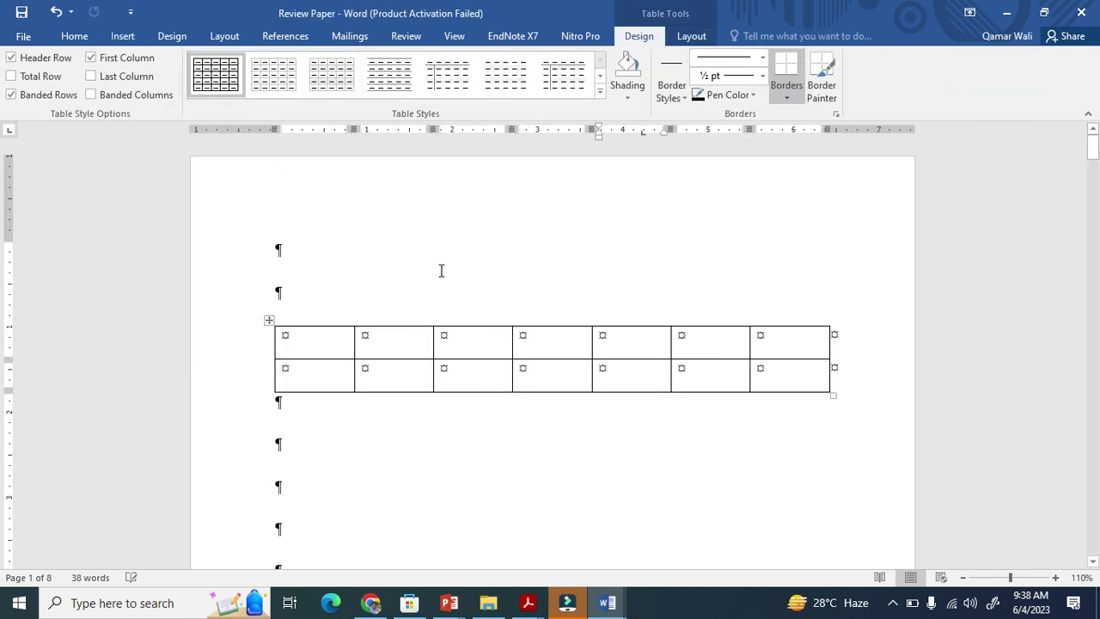
Adjust the empty lines above the table, leaving one for the 'Table 1:' caption
left_click(432, 268)
key("Delete")
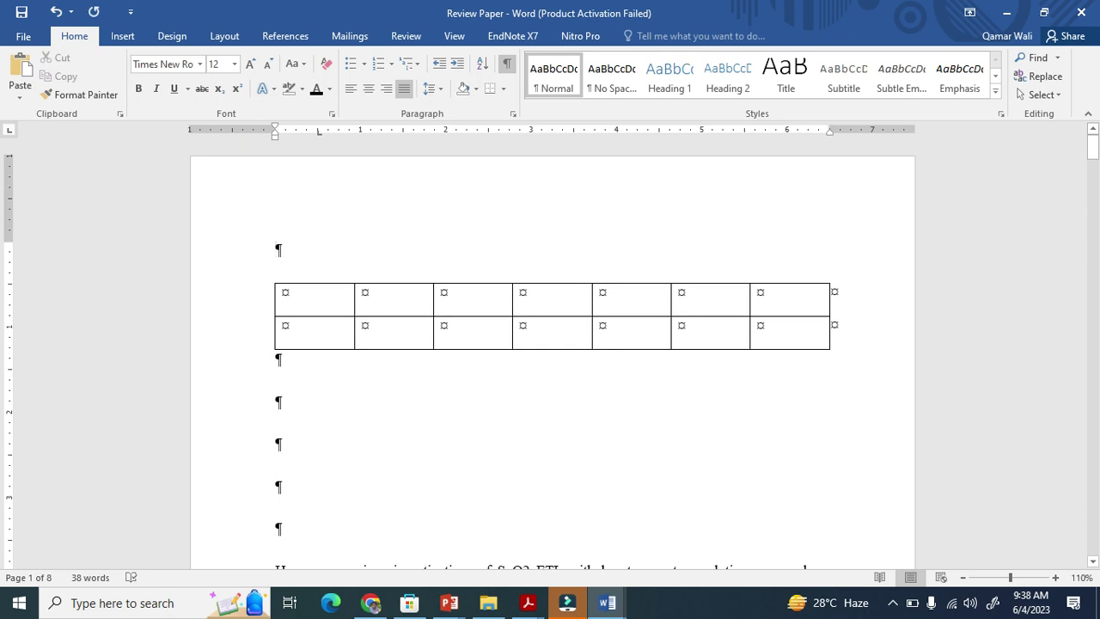
key("Return")
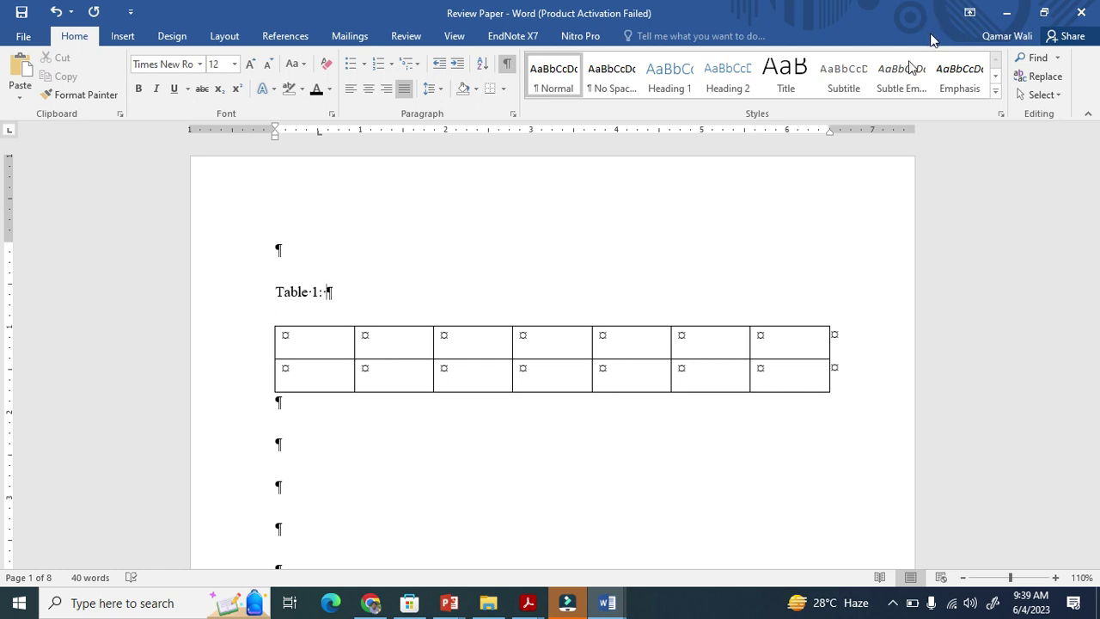
scroll(509, 366, "down", 5)
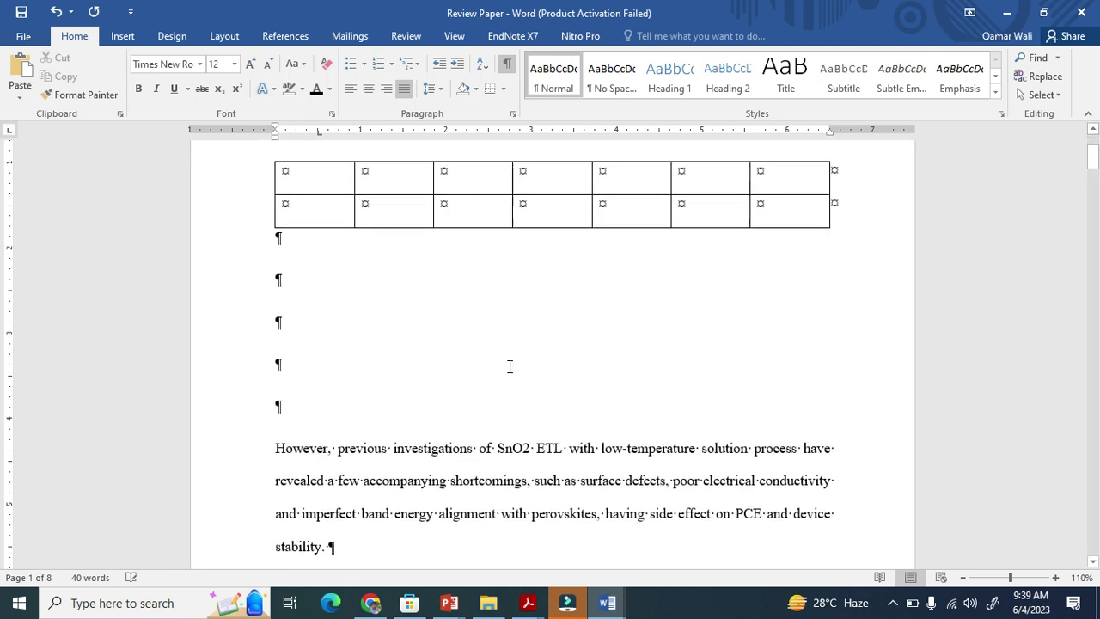
scroll(509, 366, "up", 1)
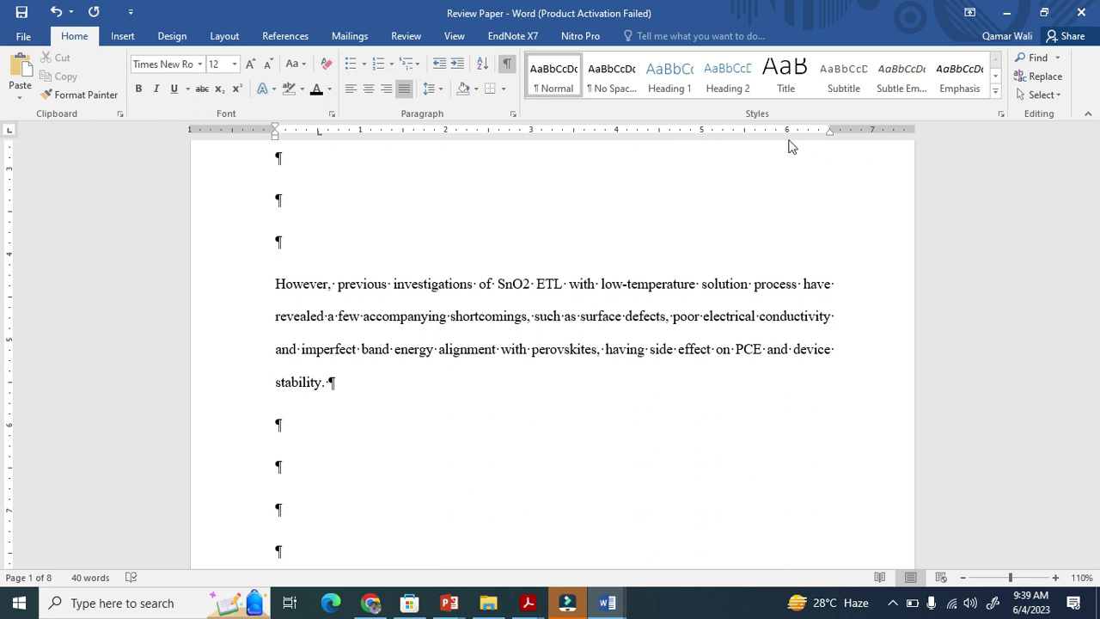
Show the ruler and drag its indent markers to give the 'However' paragraph a hanging indent
left_click(456, 36)
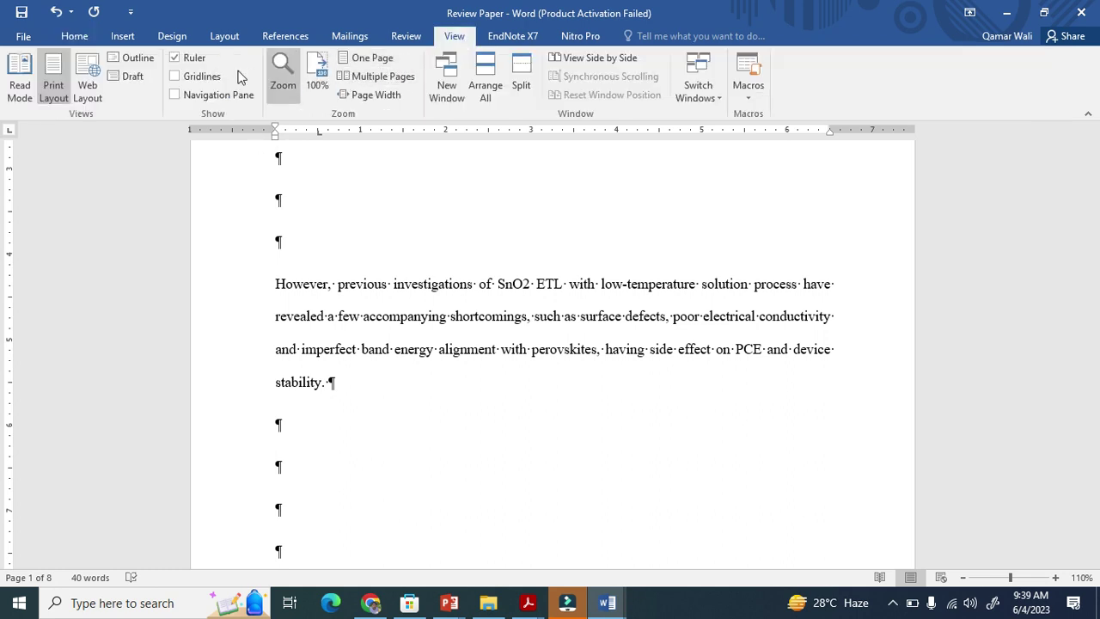
left_click(175, 59)
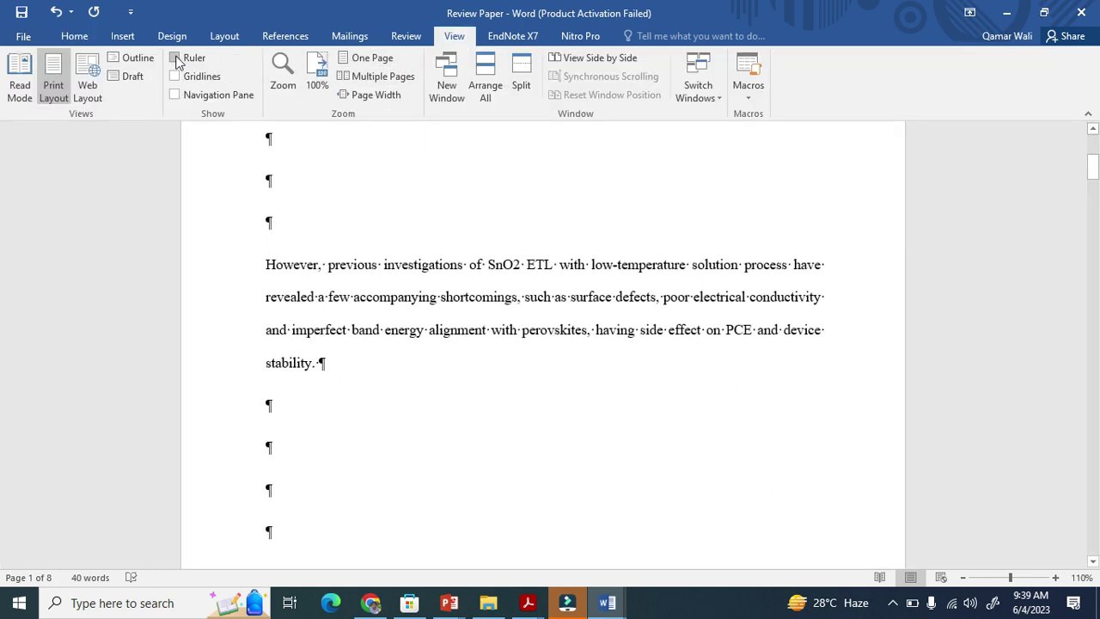
left_click(175, 58)
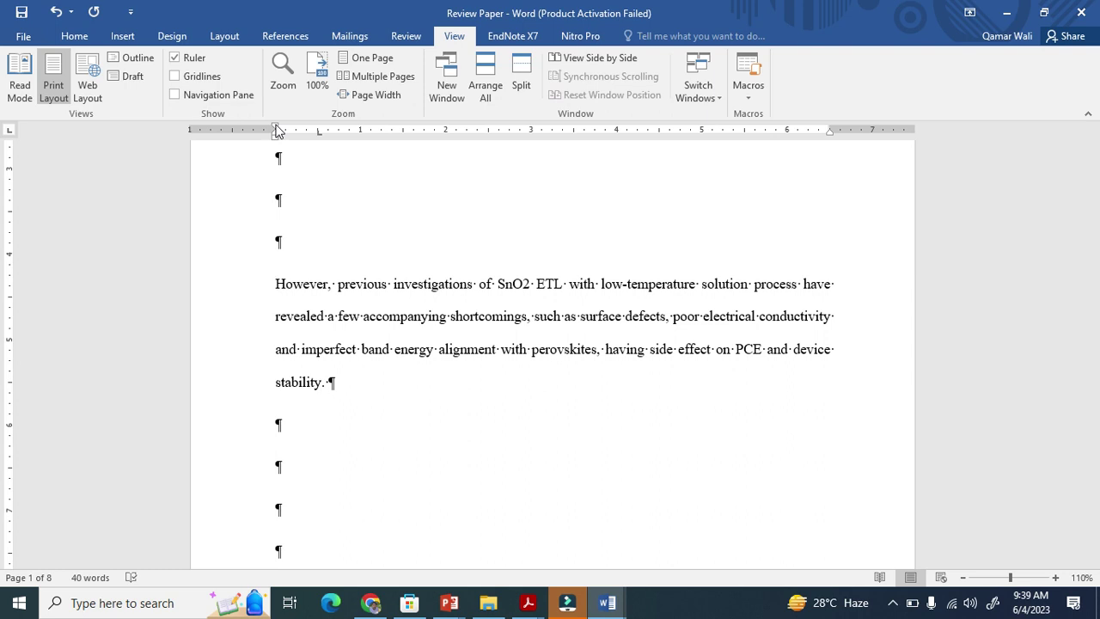
mouse_move(277, 129)
left_mouse_down()
mouse_move(421, 151)
mouse_move(280, 158)
left_mouse_up()
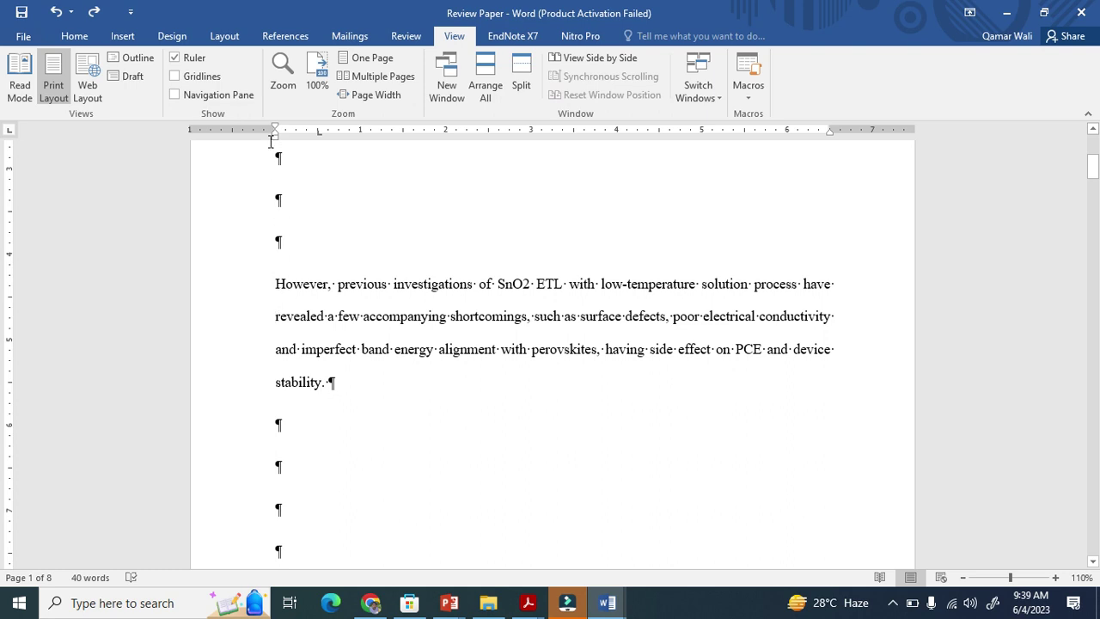
mouse_move(276, 138)
left_mouse_down()
mouse_move(384, 145)
mouse_move(282, 140)
left_mouse_up()
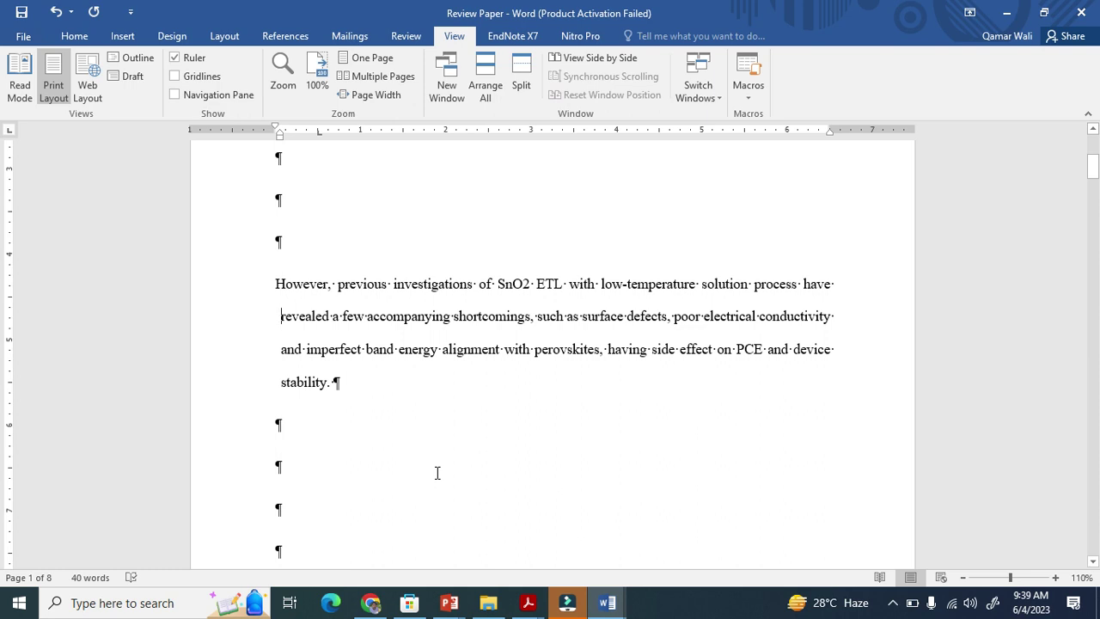
scroll(439, 468, "up", 5)
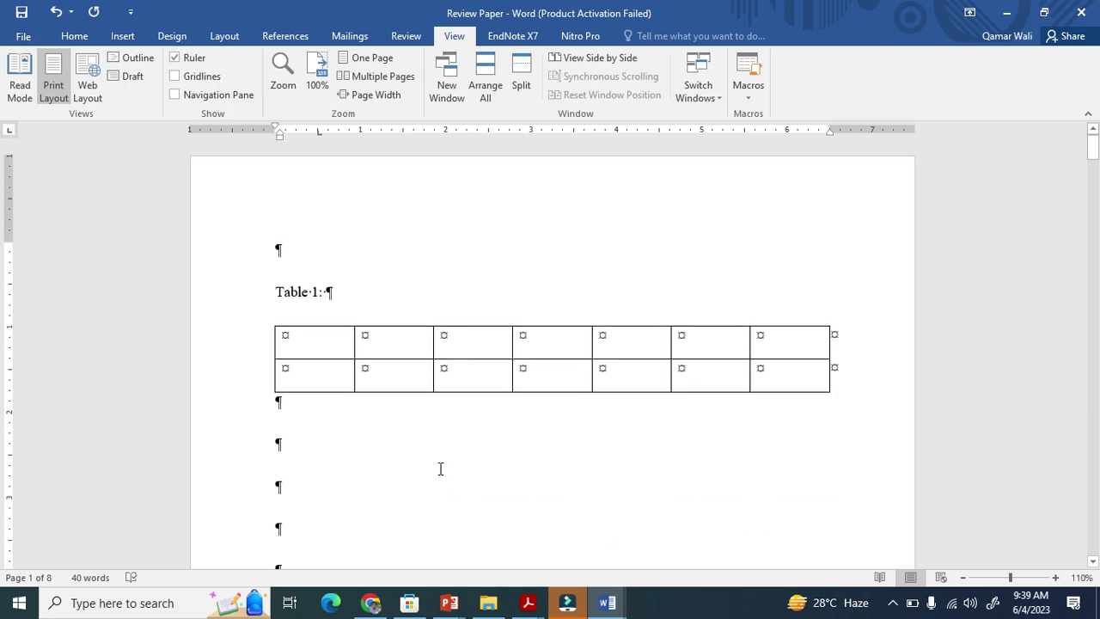